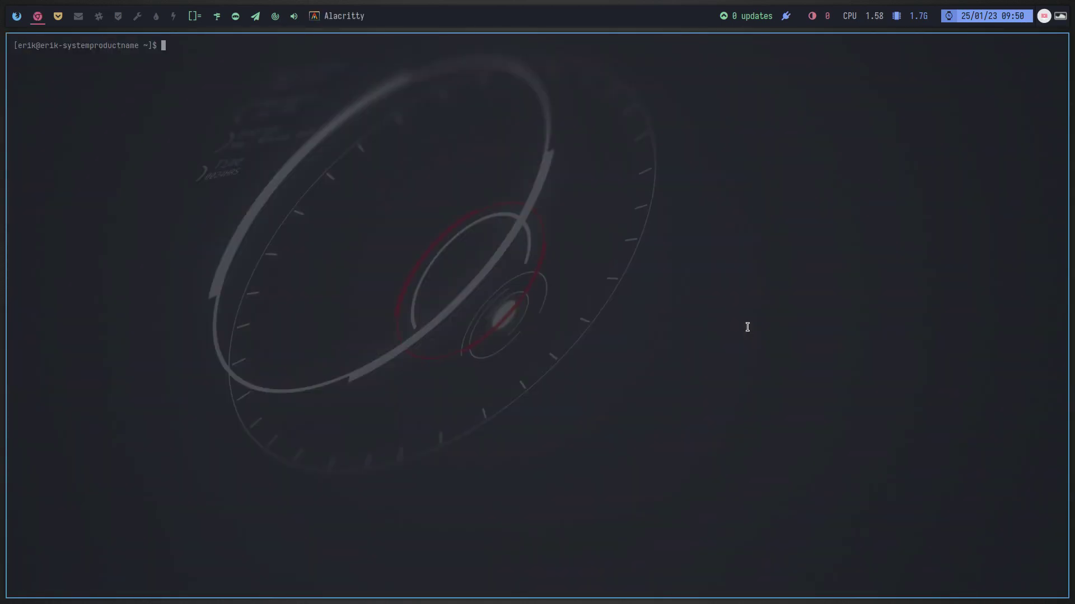
Step: Run get-nemesis-on-att to clone the arcolinux-nemesis repository into DATA
type("get-ne")
key("Tab")
key("Return")
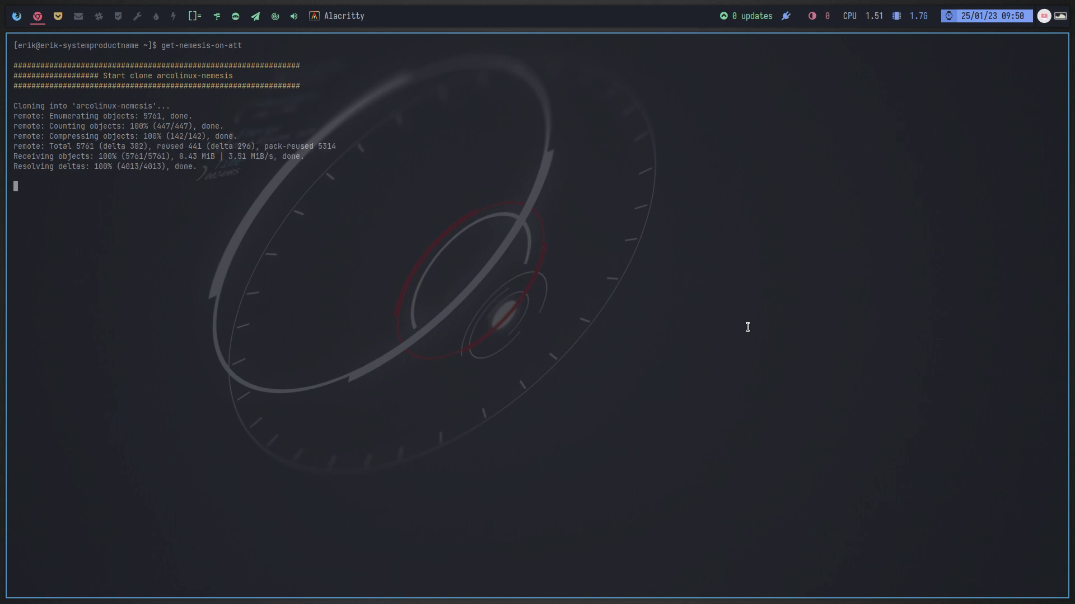
Step: Browse DATA > arcolinux-nemesis > Personal > settings and look at the alacritty and firefox configs
key("super+q")
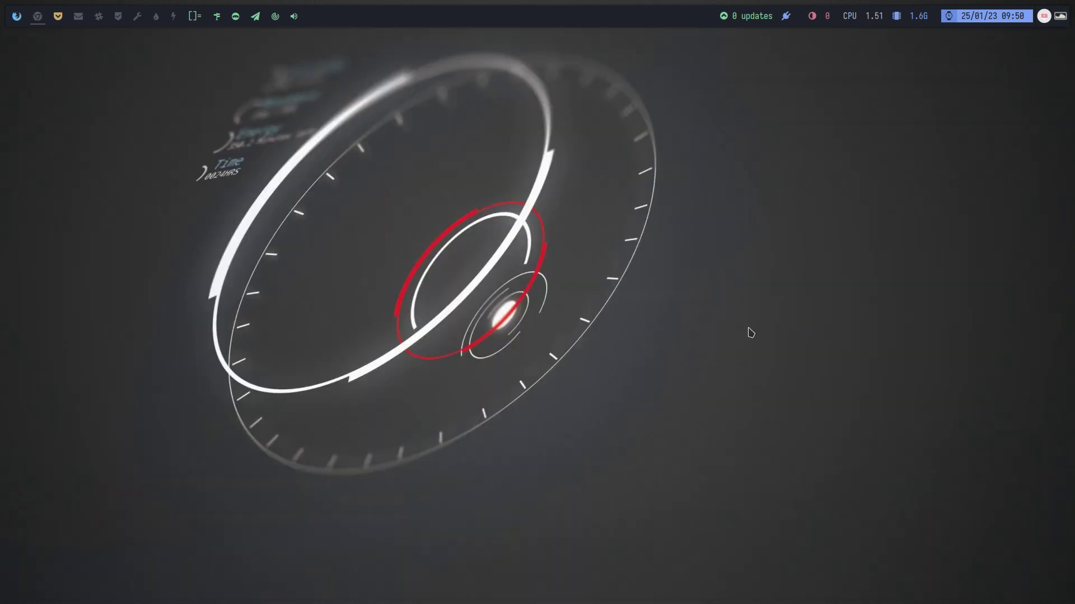
key("super+shift+Return")
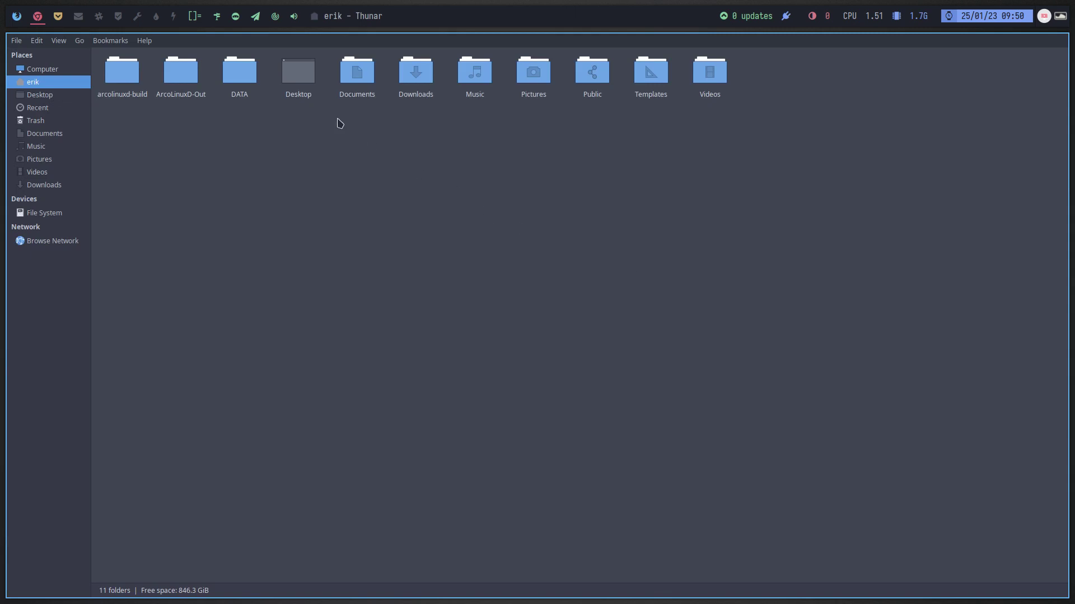
double_click(255, 75)
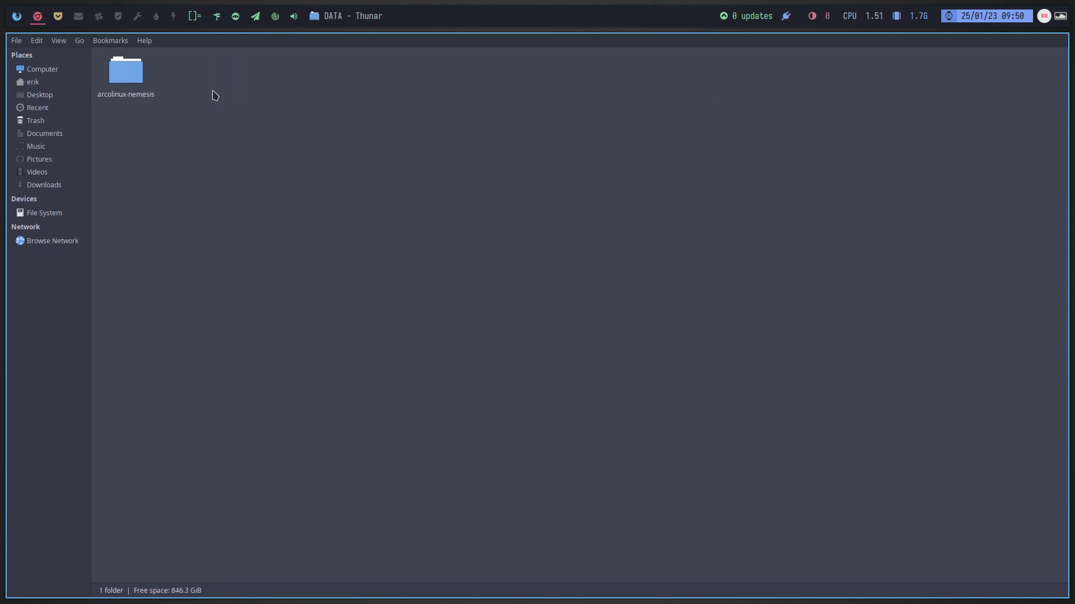
double_click(121, 70)
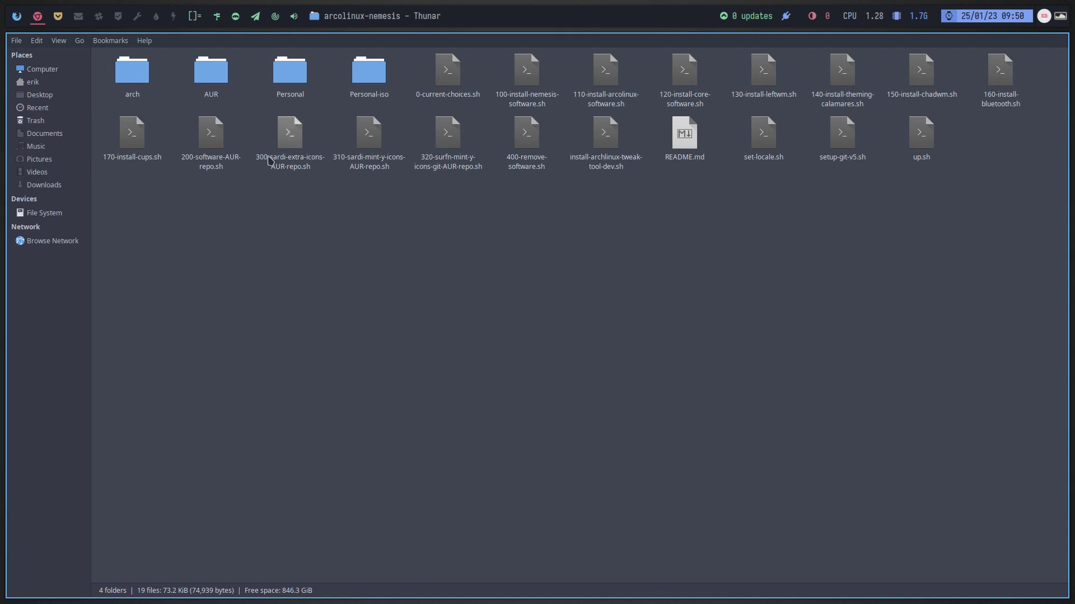
double_click(290, 72)
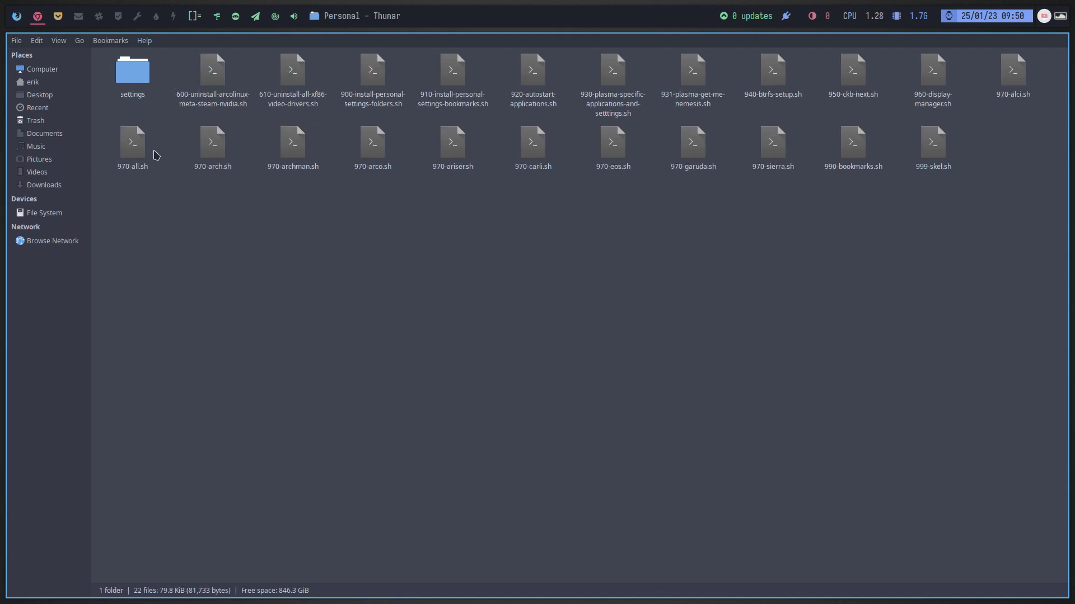
double_click(137, 84)
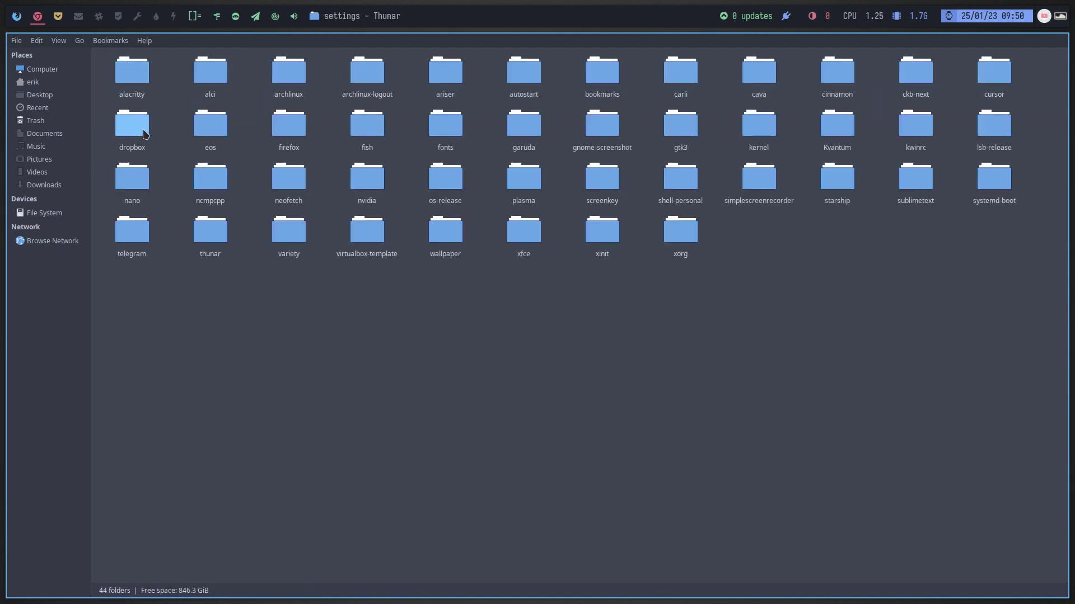
left_click(140, 76)
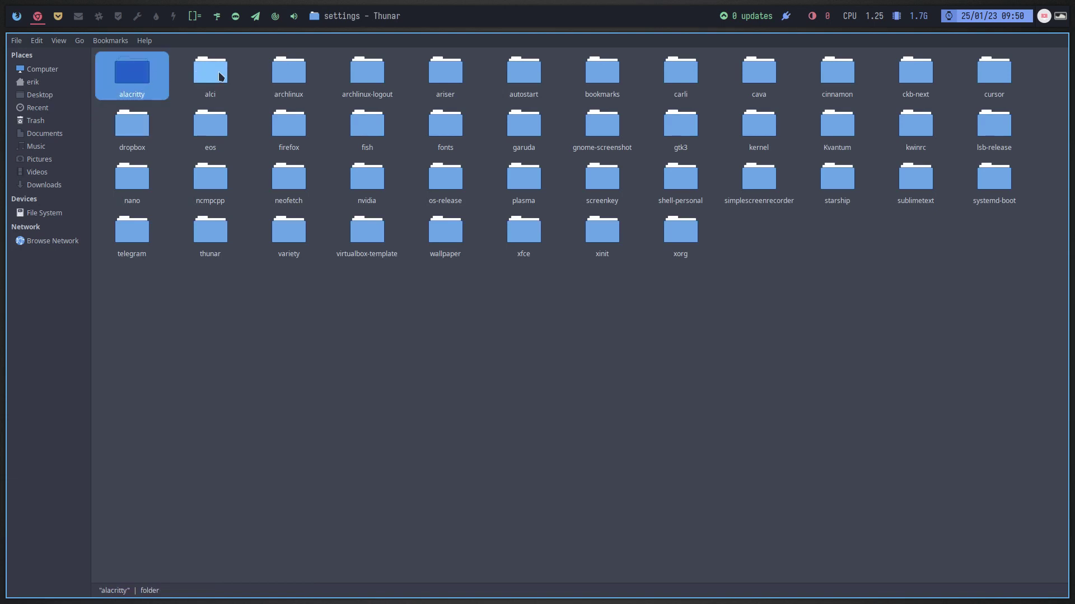
left_click(280, 130)
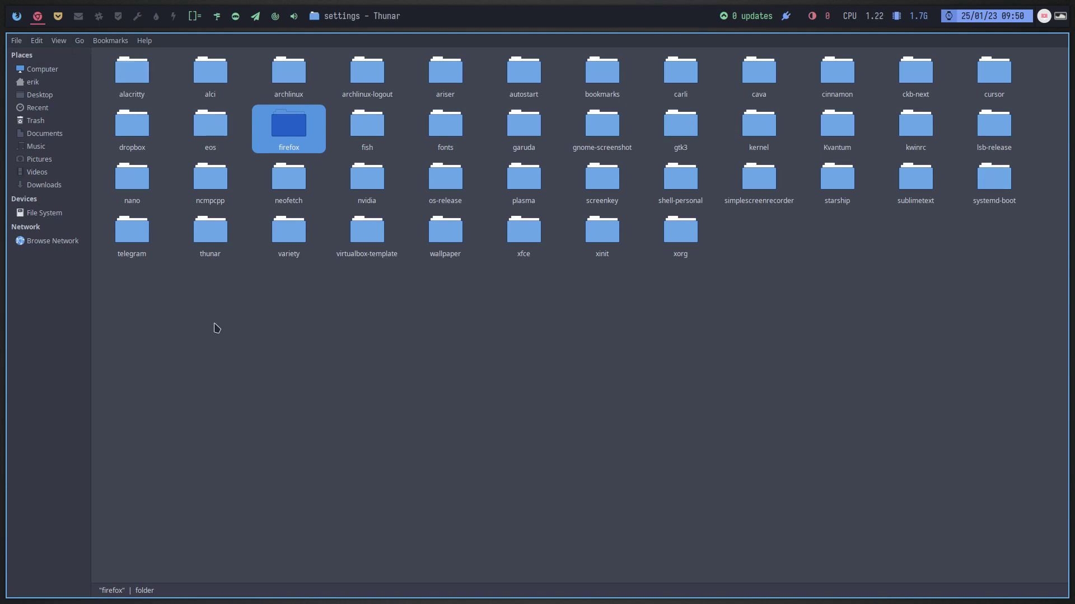
Step: In a fresh file manager window, open DATA > arcolinux-nemesis
key("super+q")
key("super+shift+Return")
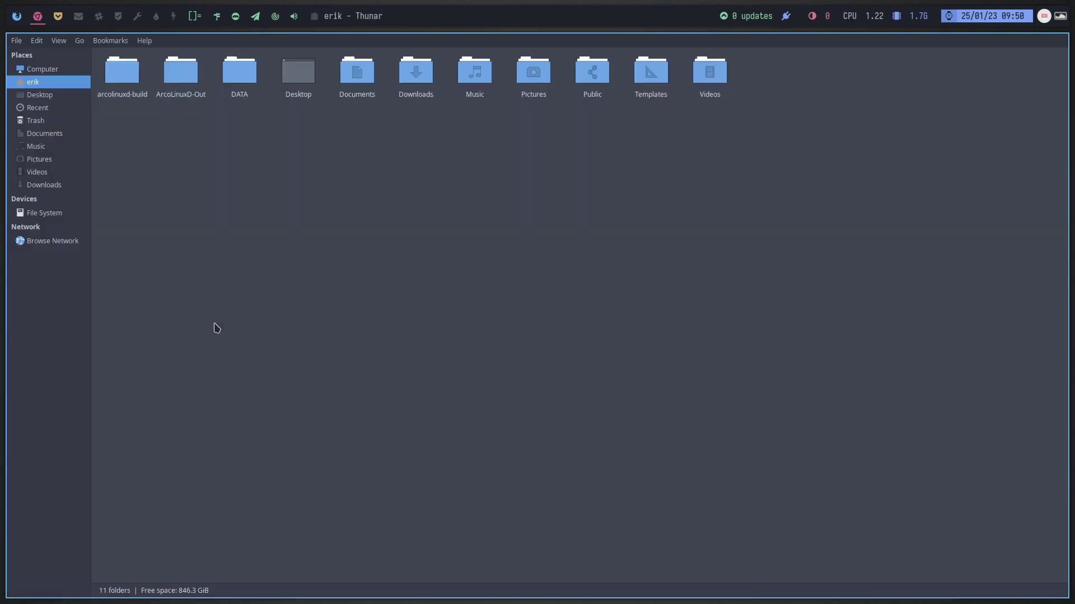
double_click(237, 79)
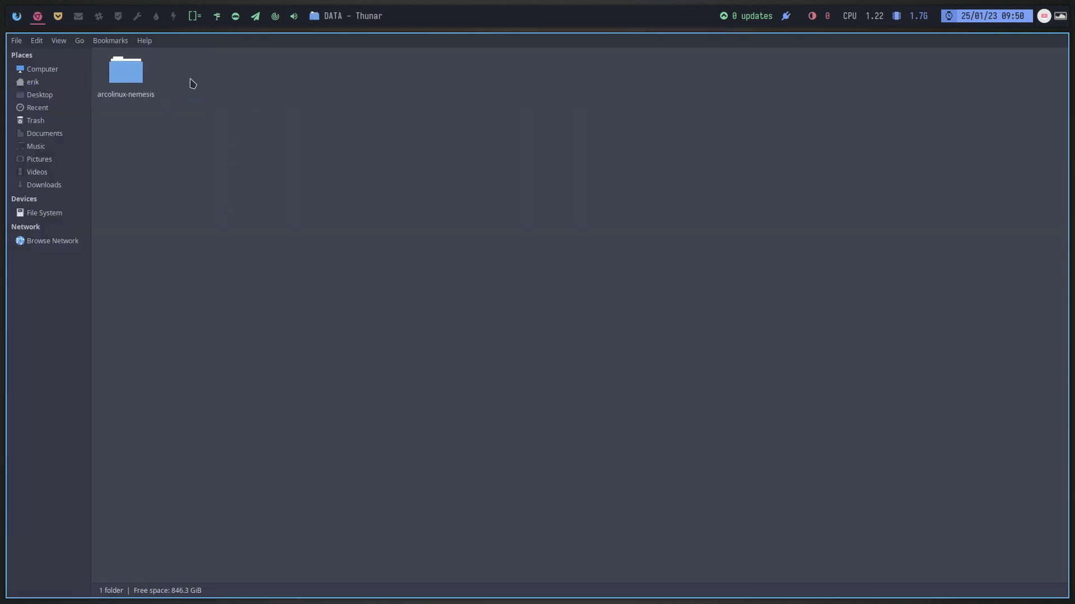
left_click(131, 79)
double_click(131, 78)
Step: Open a terminal in arcolinux-nemesis and run ./0-current-choices.sh
right_click(378, 254)
left_click(444, 309)
type("./0")
key("Tab")
key("Return")
Step: Enter the sudo password and review the package output, selecting xf86-video-vesa
type("****")
key("Return")
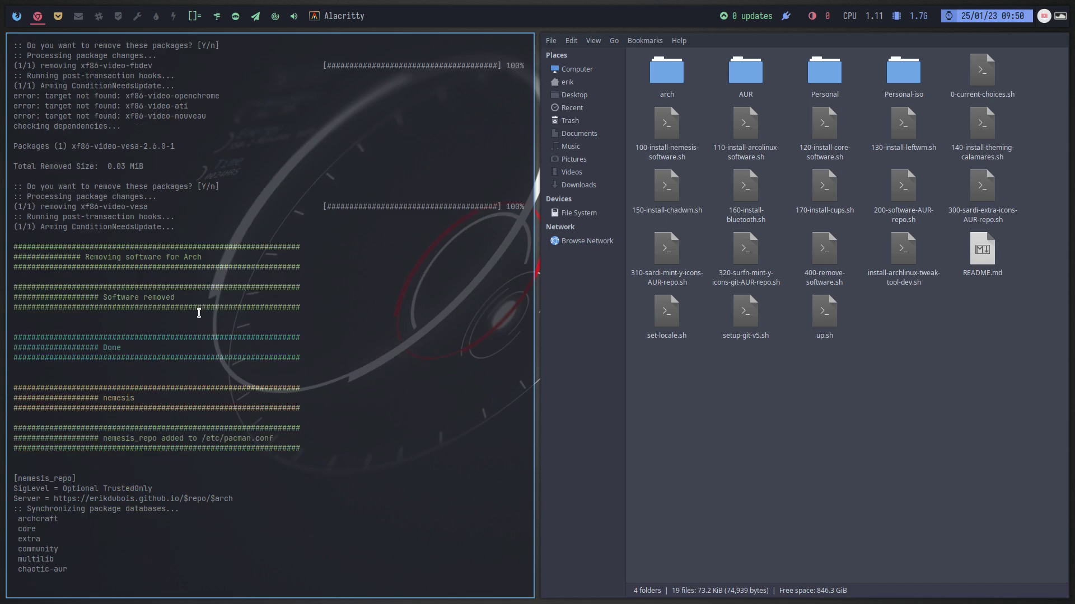
scroll(199, 313, "up", 7)
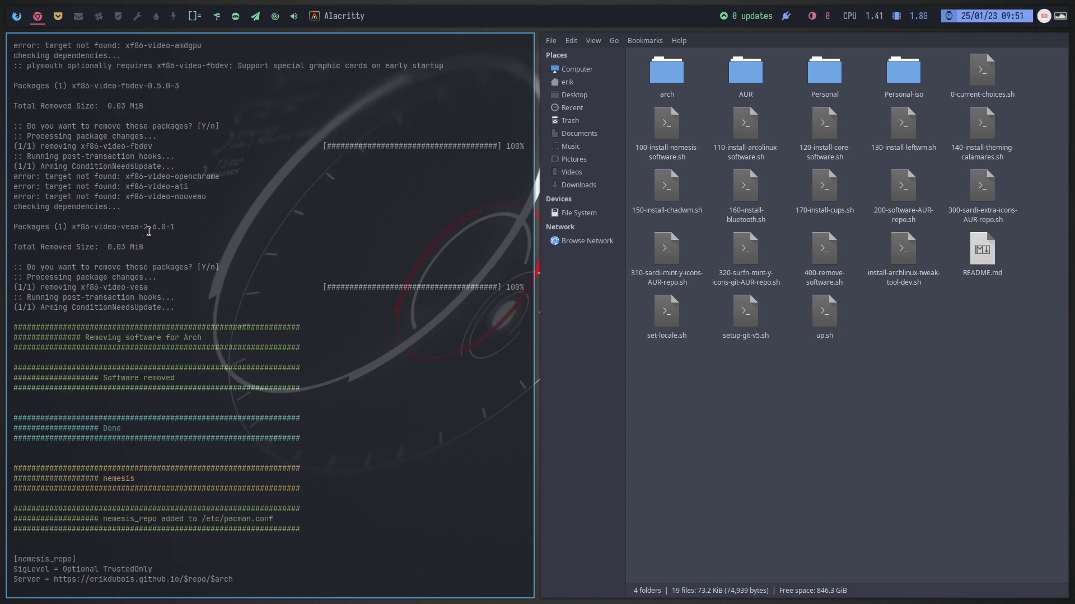
left_click_drag(148, 229, 72, 229)
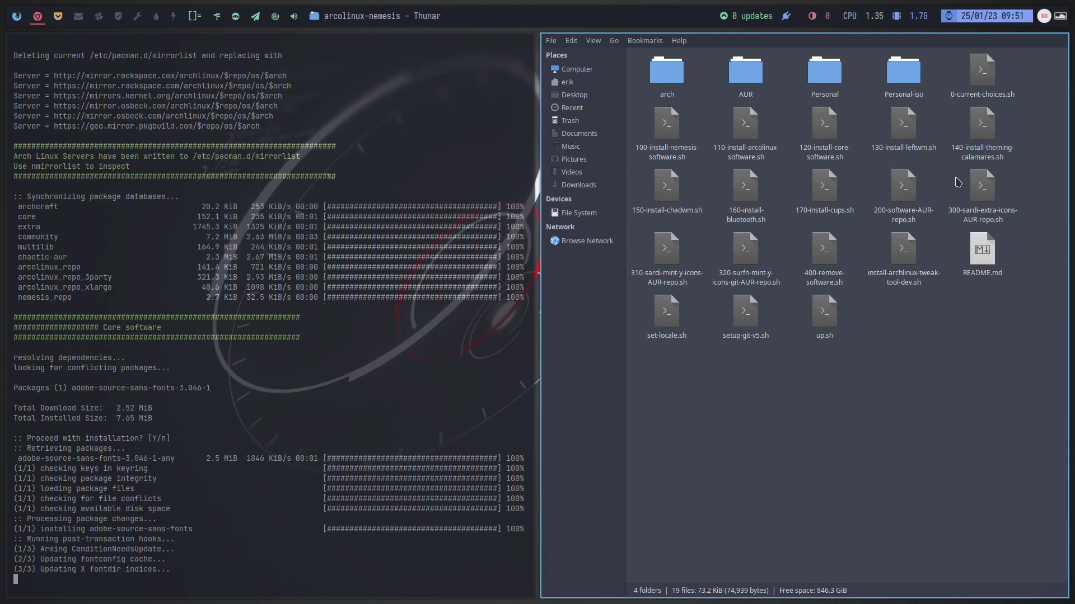
Step: Open 0-current-choices.sh in Geany and mark the chadwm and 970-arch script lines
double_click(980, 73)
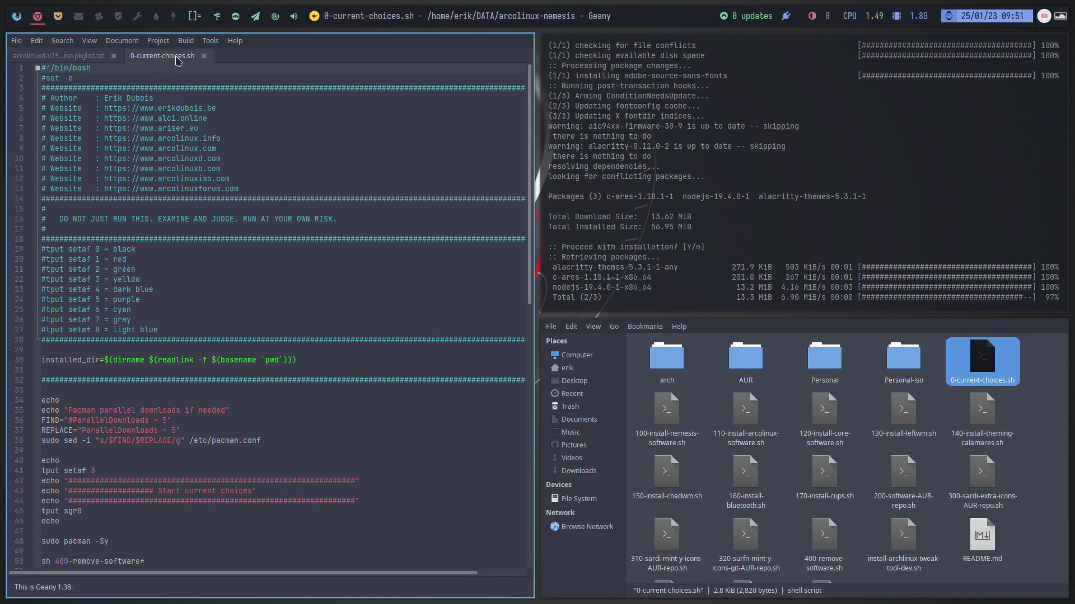
scroll(205, 367, "down", 10)
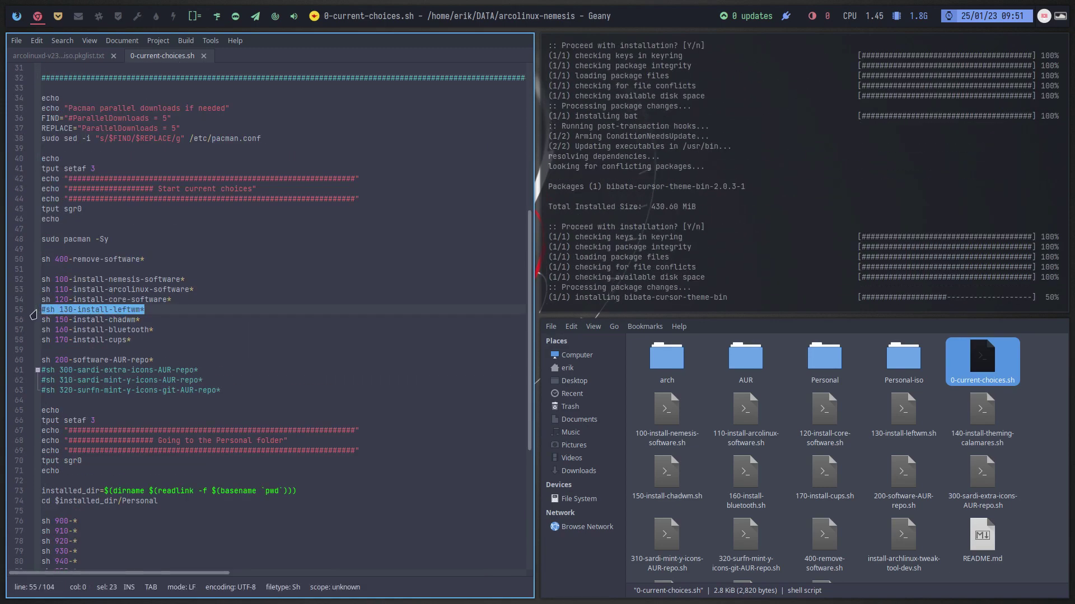
left_click_drag(140, 319, 42, 320)
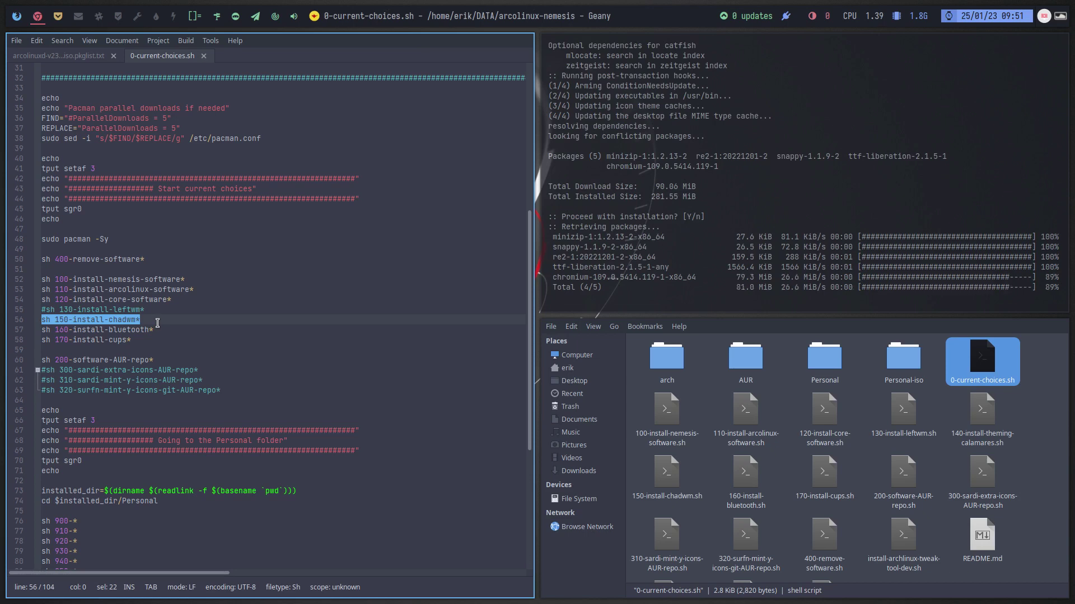
scroll(157, 323, "down", 5)
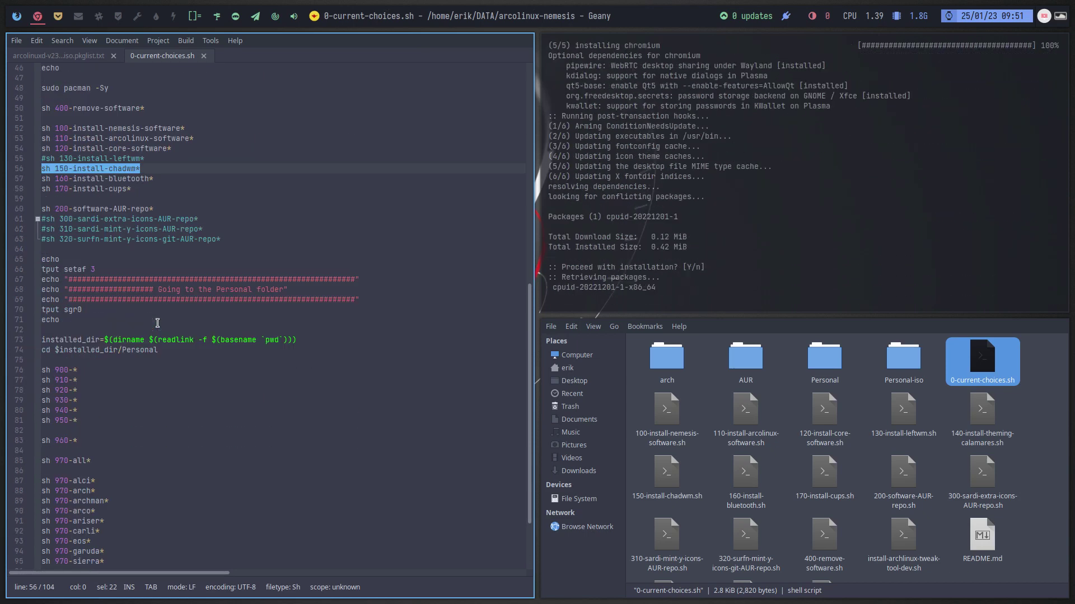
scroll(157, 323, "down", 3)
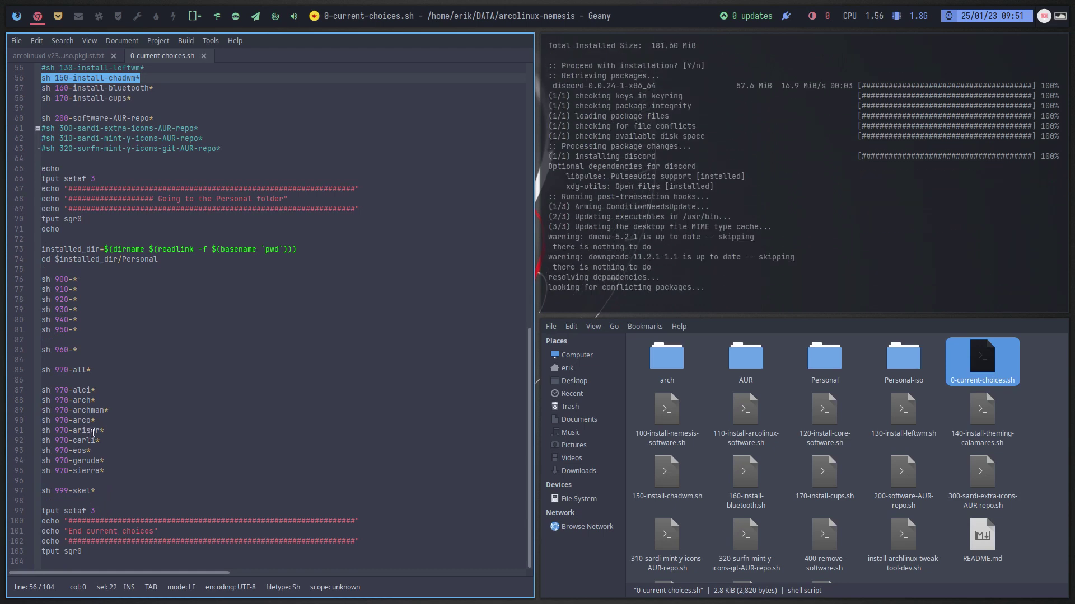
left_click_drag(95, 400, 44, 400)
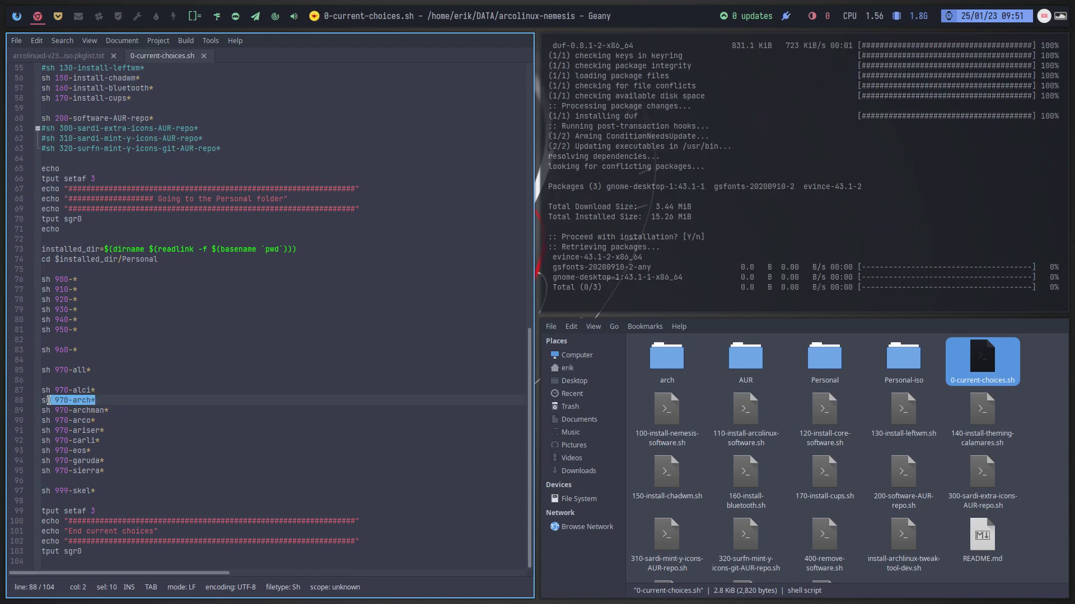
Step: Mark the distro names alci, arch, archman, arco, ariser, eos, garuda and sierra in the script
double_click(81, 389)
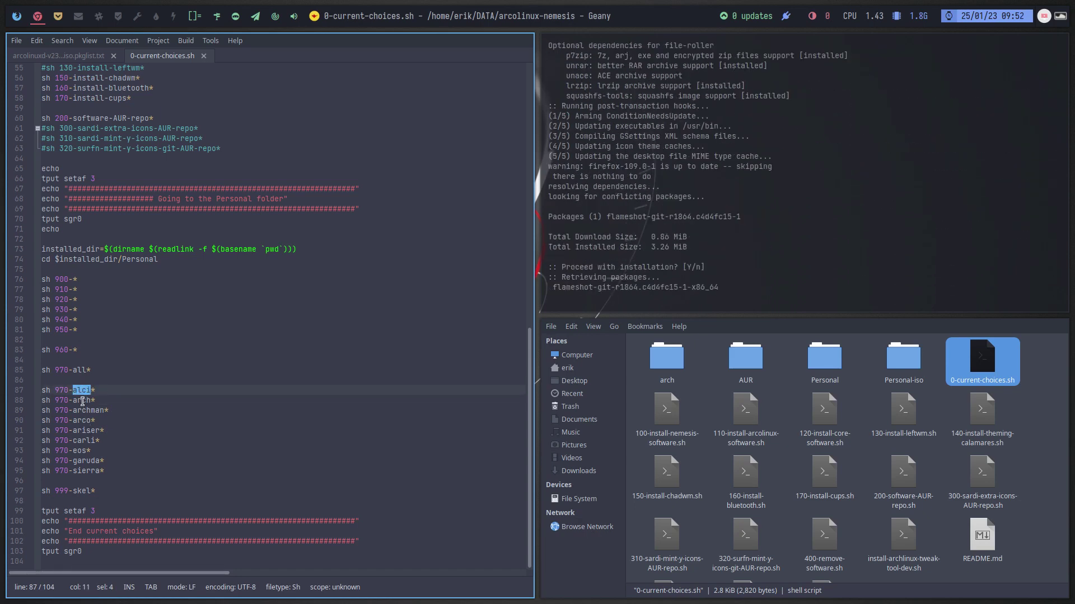
double_click(82, 401)
double_click(88, 412)
left_click(89, 421)
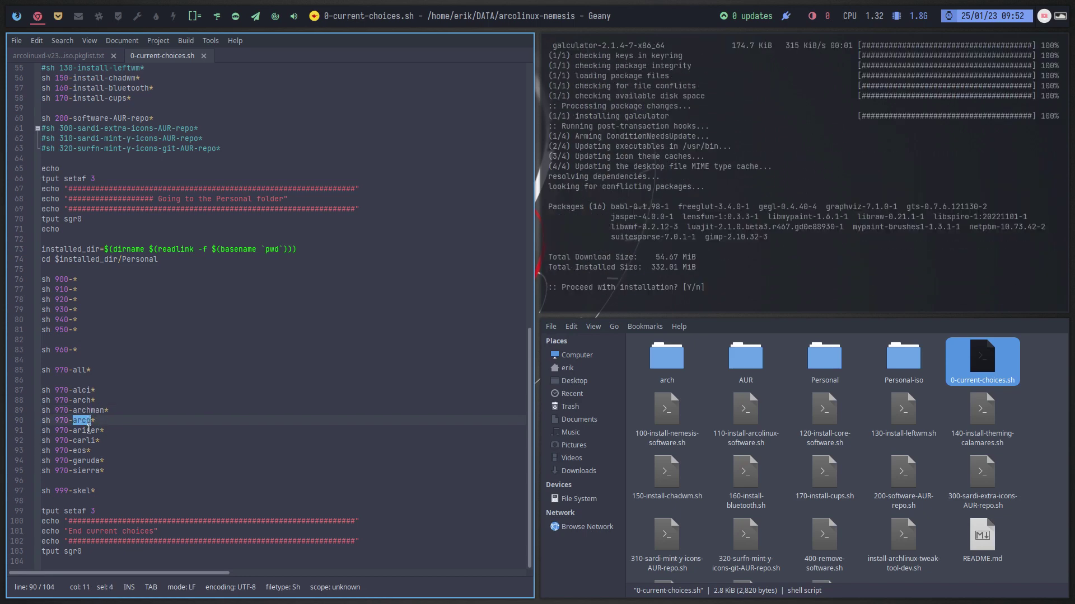
double_click(89, 421)
double_click(88, 431)
left_click(87, 442)
double_click(80, 450)
double_click(88, 461)
double_click(88, 474)
key("End")
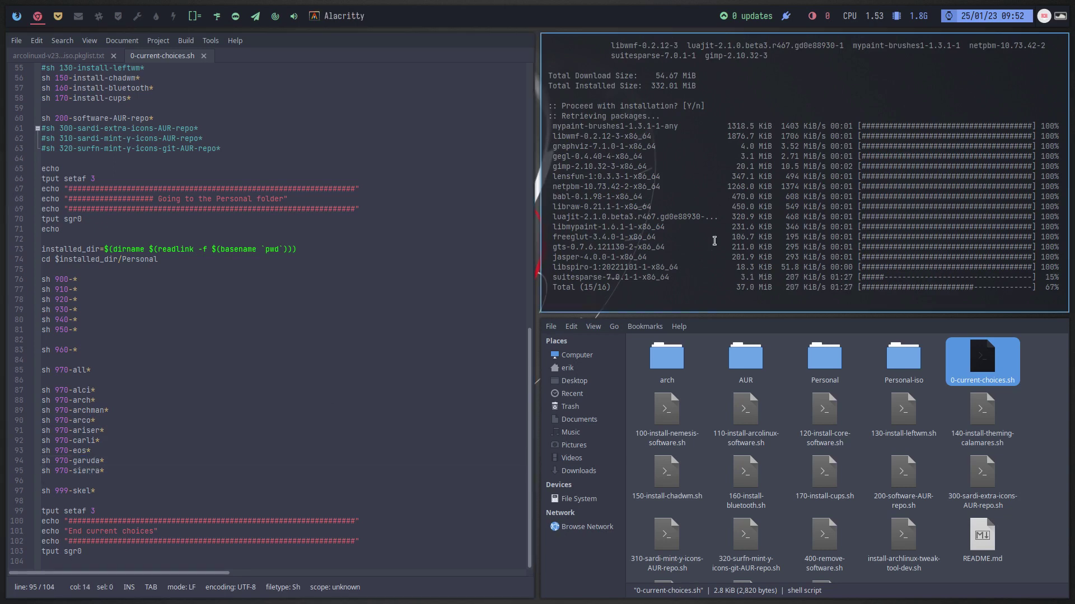
scroll(714, 241, "up", 6)
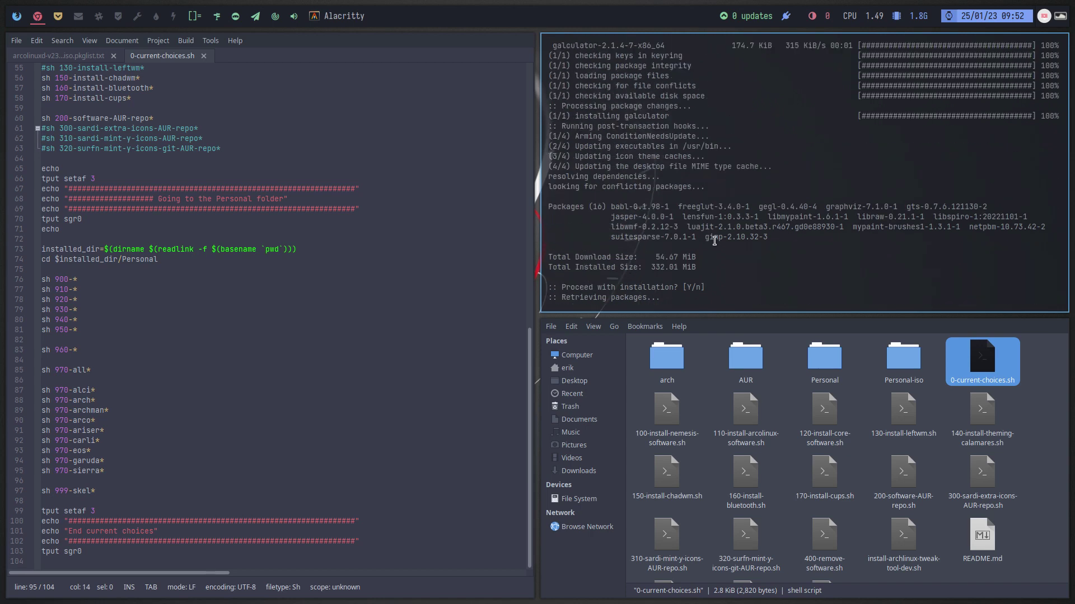
scroll(715, 240, "up", 7)
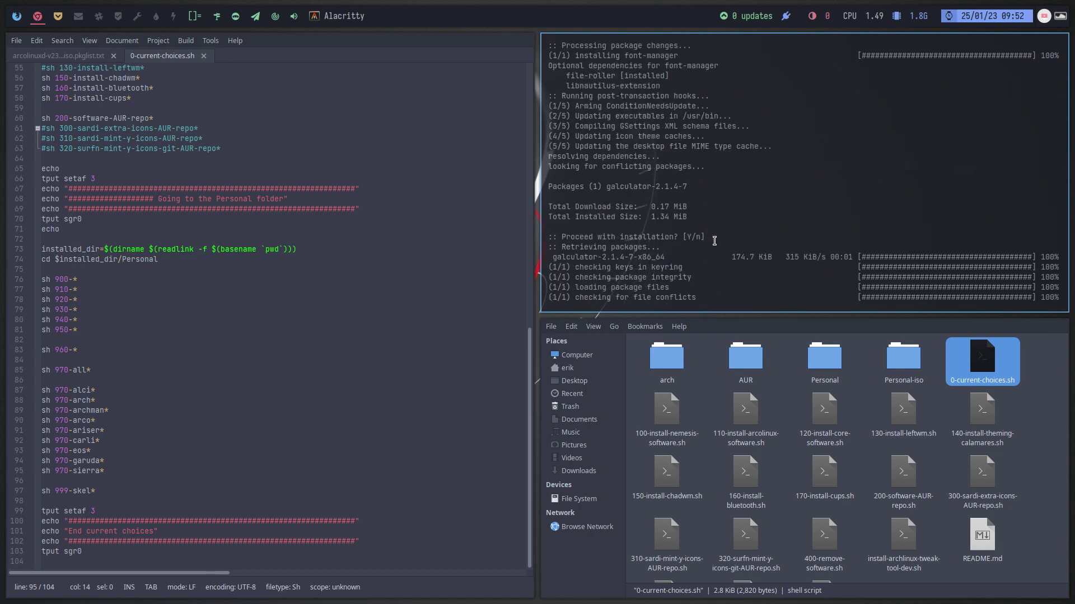
scroll(715, 241, "down", 13)
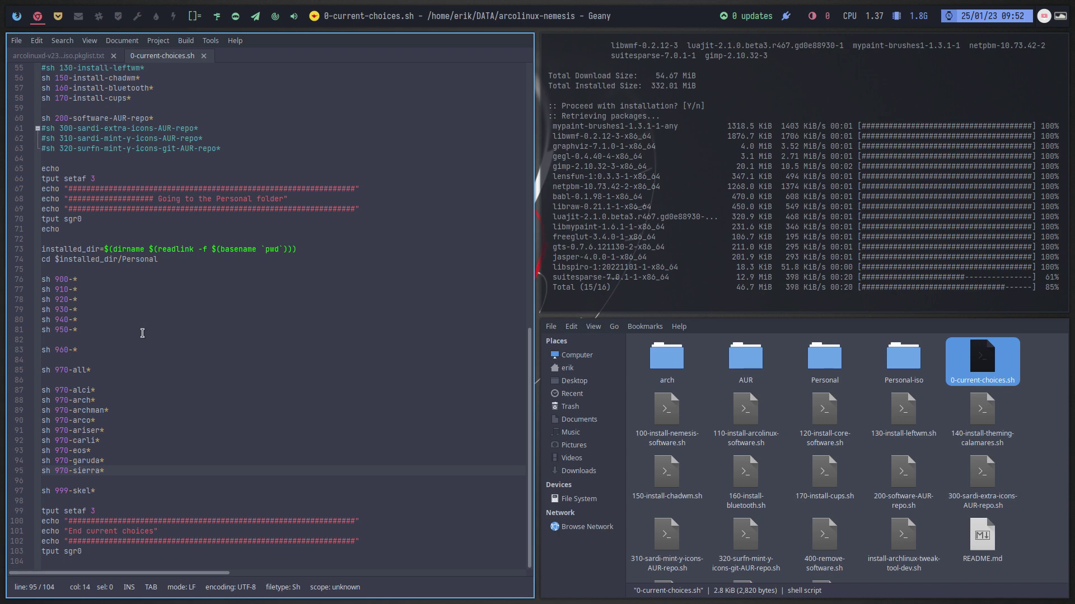
Step: Close 0-current-choices.sh and the package list file, then quit Geany
left_click(203, 55)
left_click(113, 55)
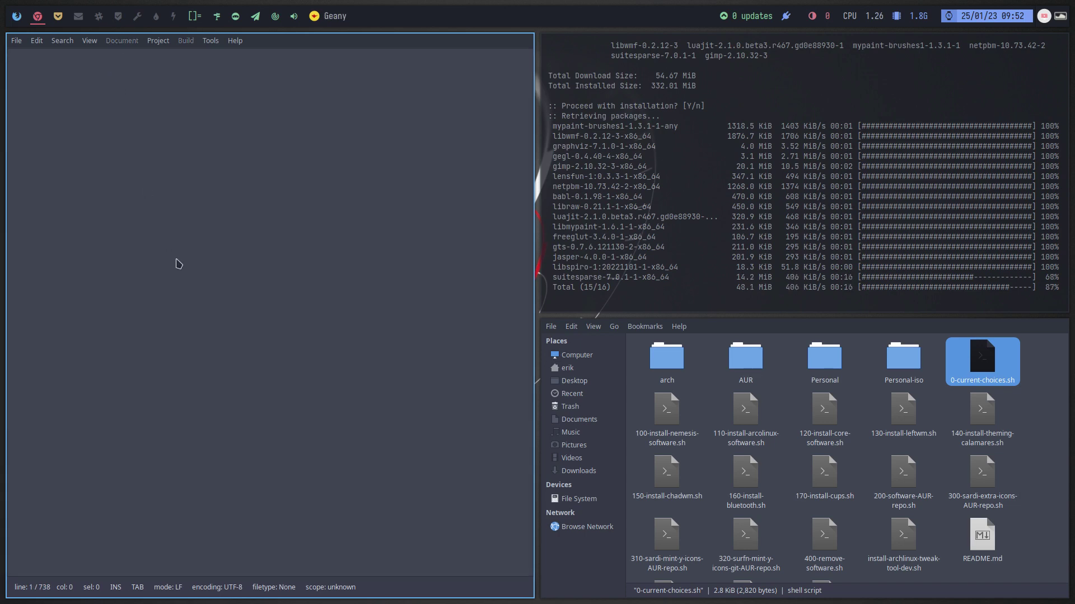
key("super+q")
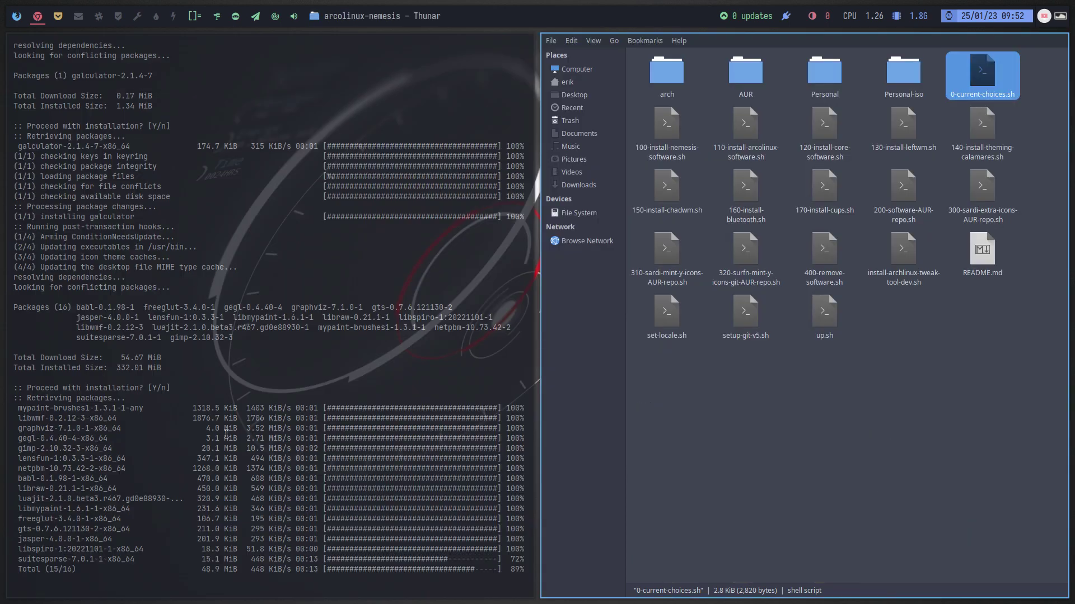
Step: Check the gimp-2.10.32-3 install in the terminal, then go to the file system root
left_click(216, 479)
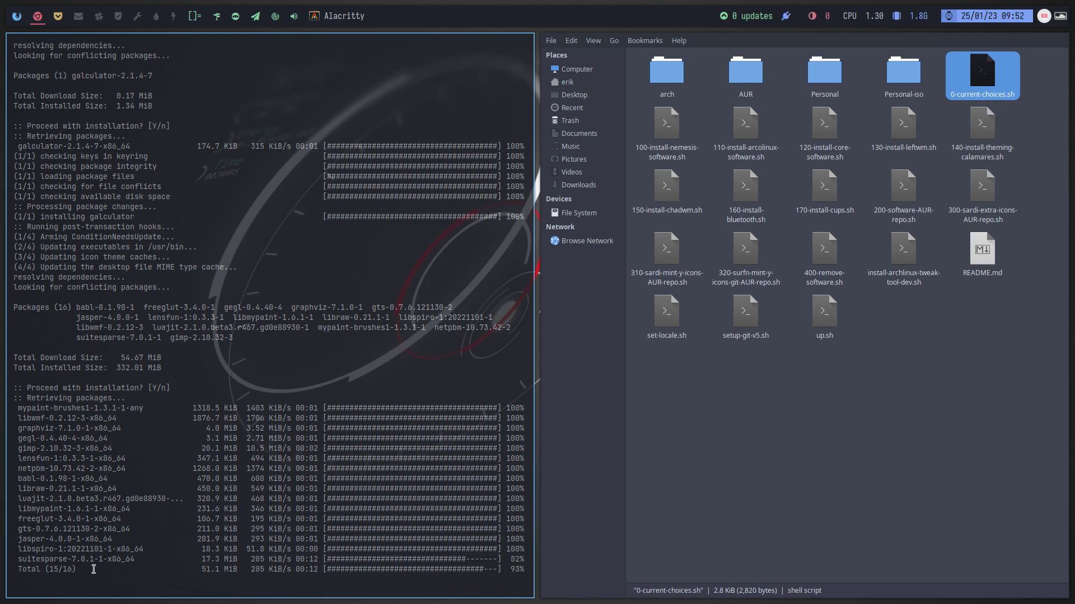
double_click(174, 338)
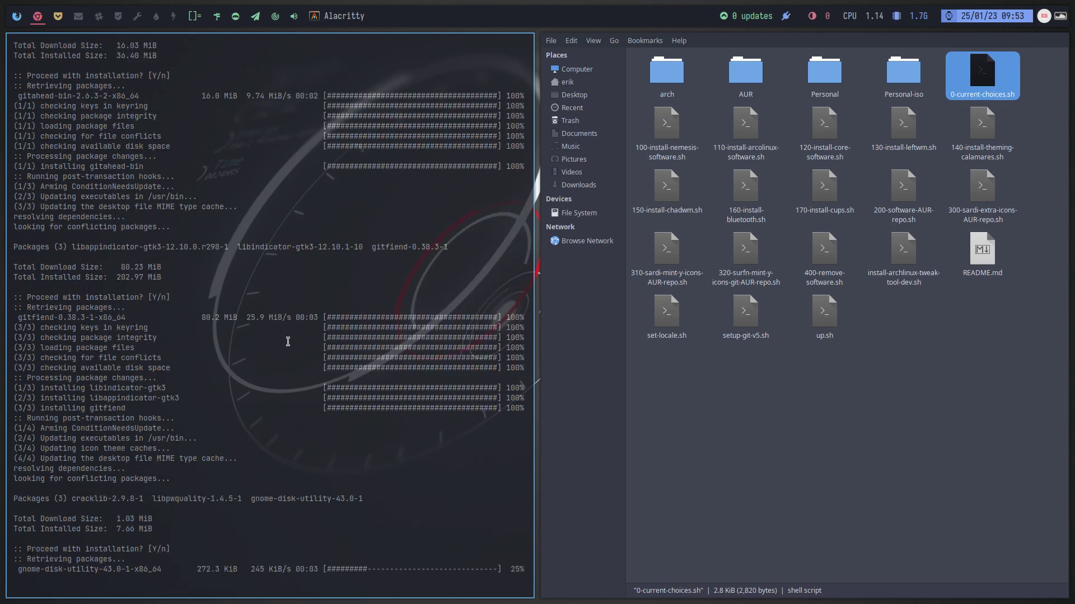
left_click(585, 213)
double_click(759, 75)
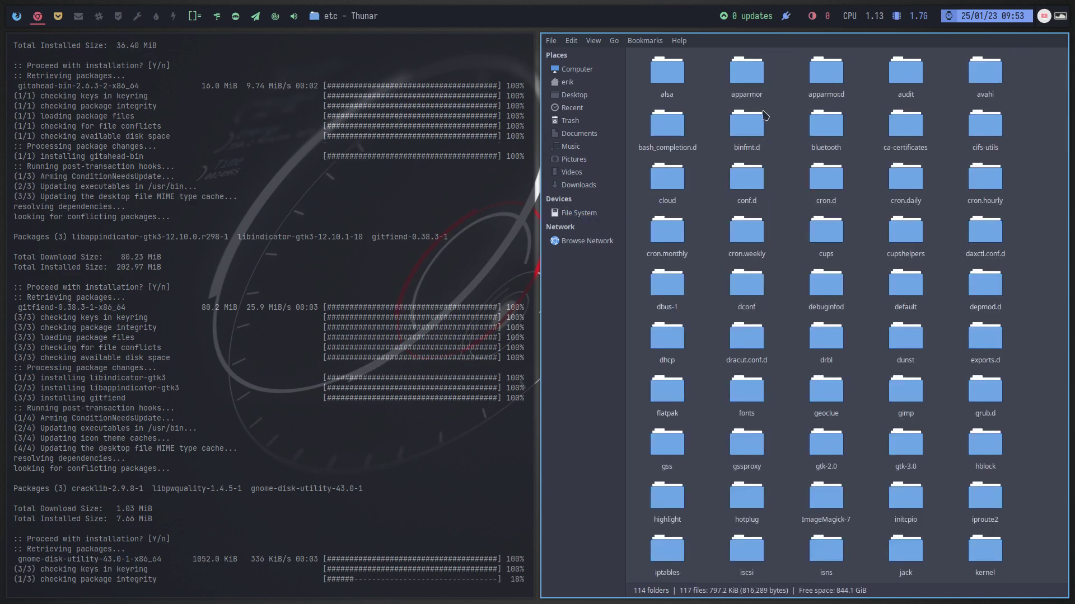
type("pacman.Con")
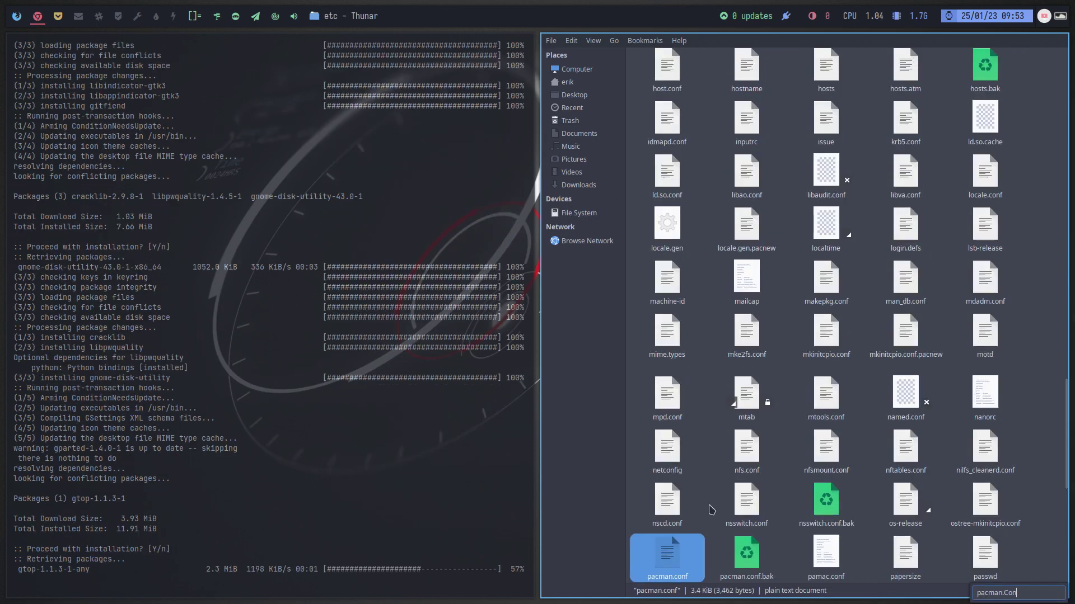
double_click(673, 571)
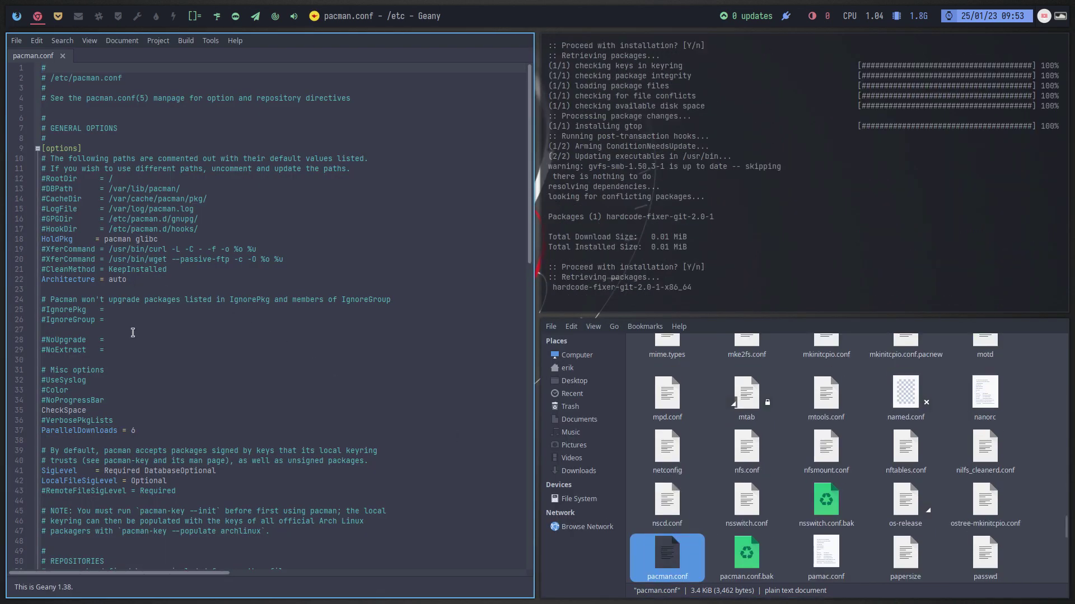
left_click(158, 432)
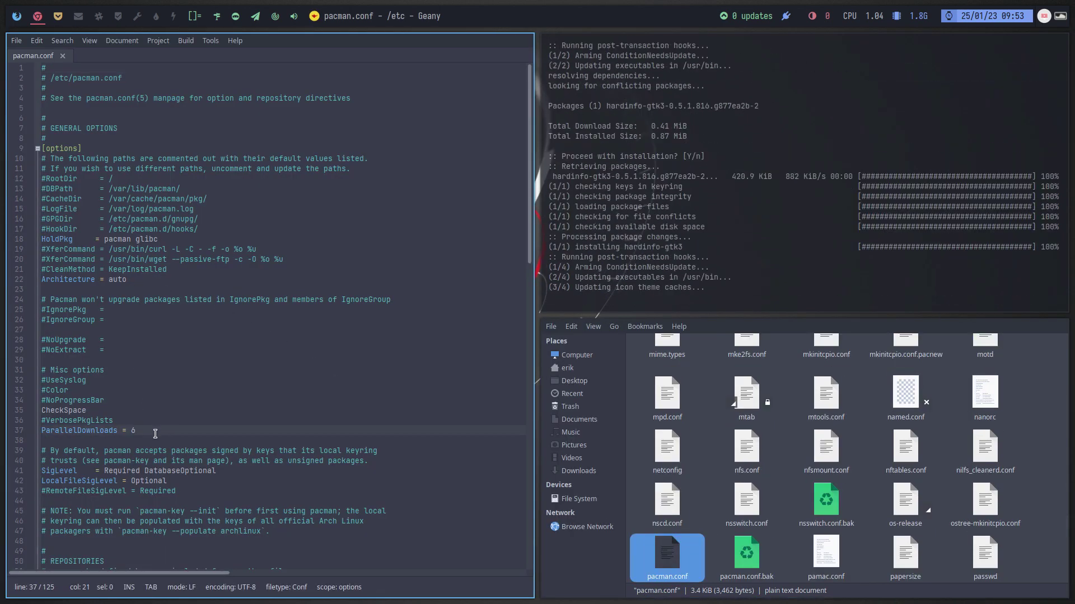
key("ctrl+q")
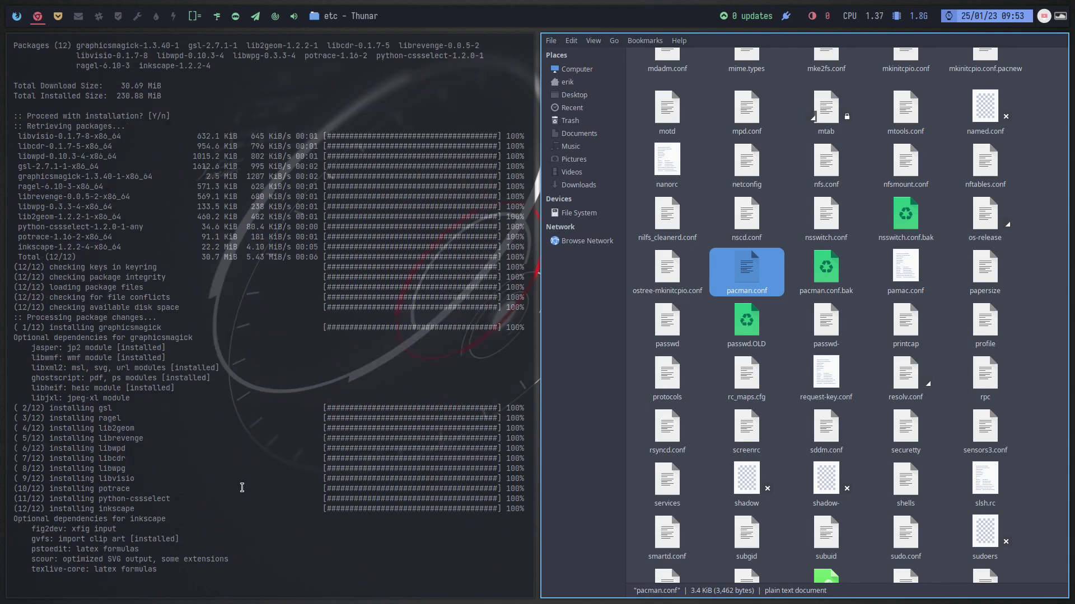
Step: Open /etc/pacman.d and look through the archcraft, arcolinux, chaotic and endeavouros mirrorlists
left_click(779, 204)
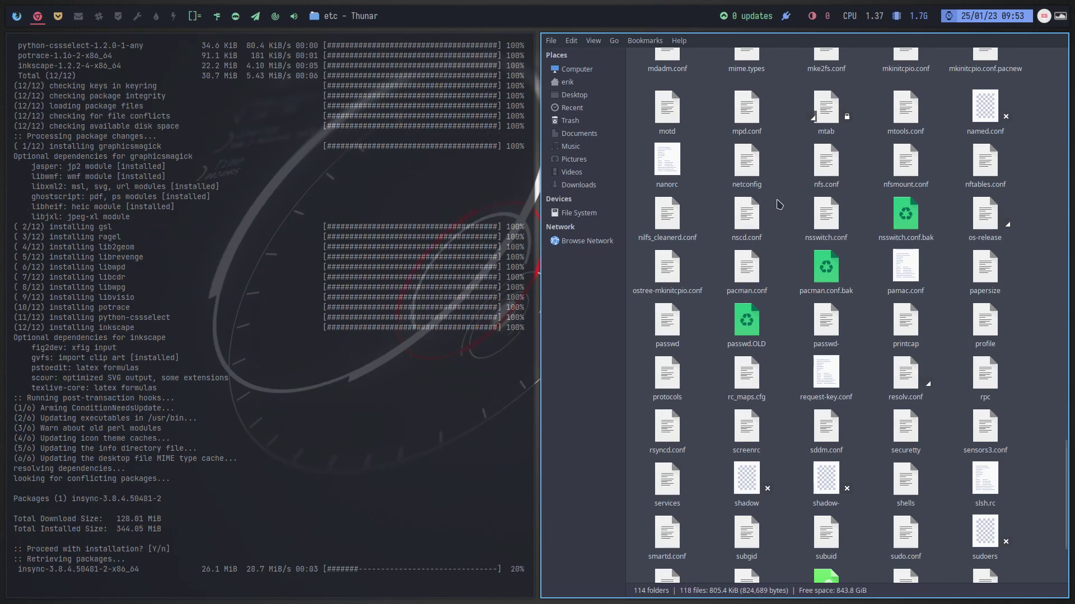
type("pacm")
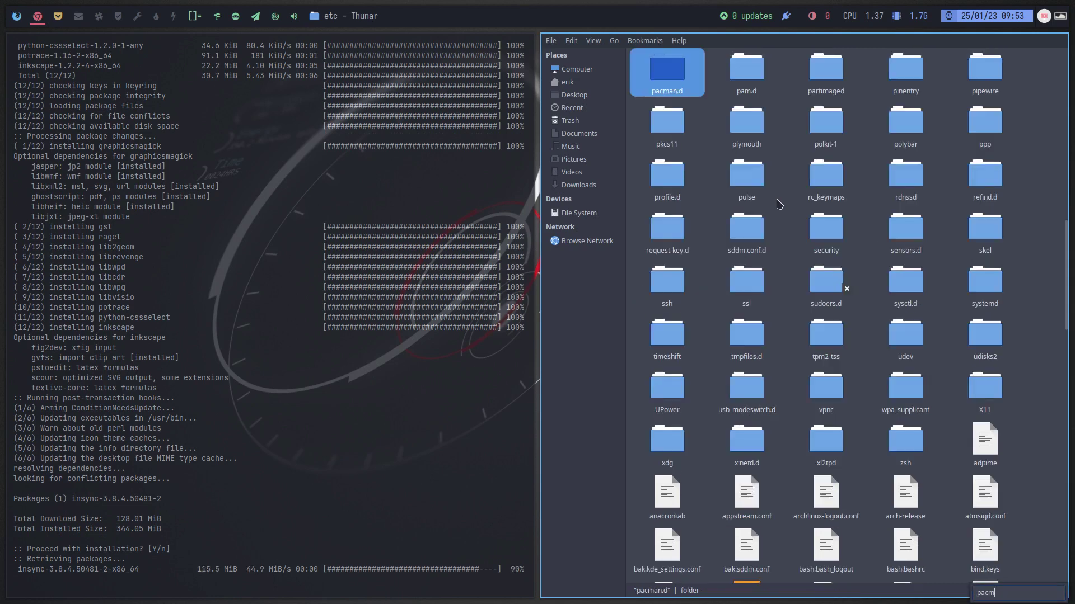
key("Return")
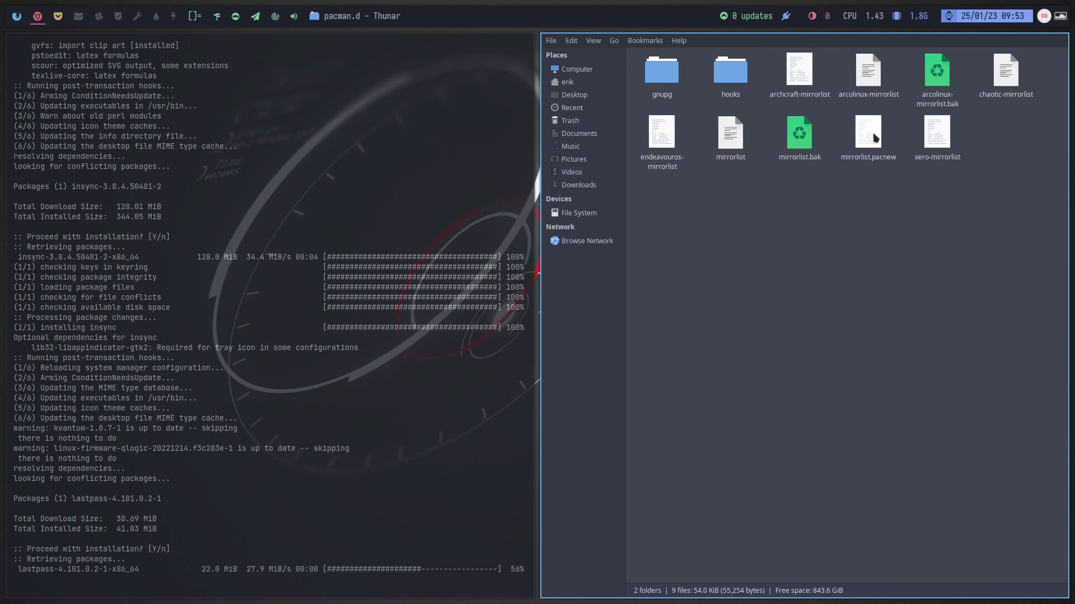
left_click(814, 84)
left_click(868, 79)
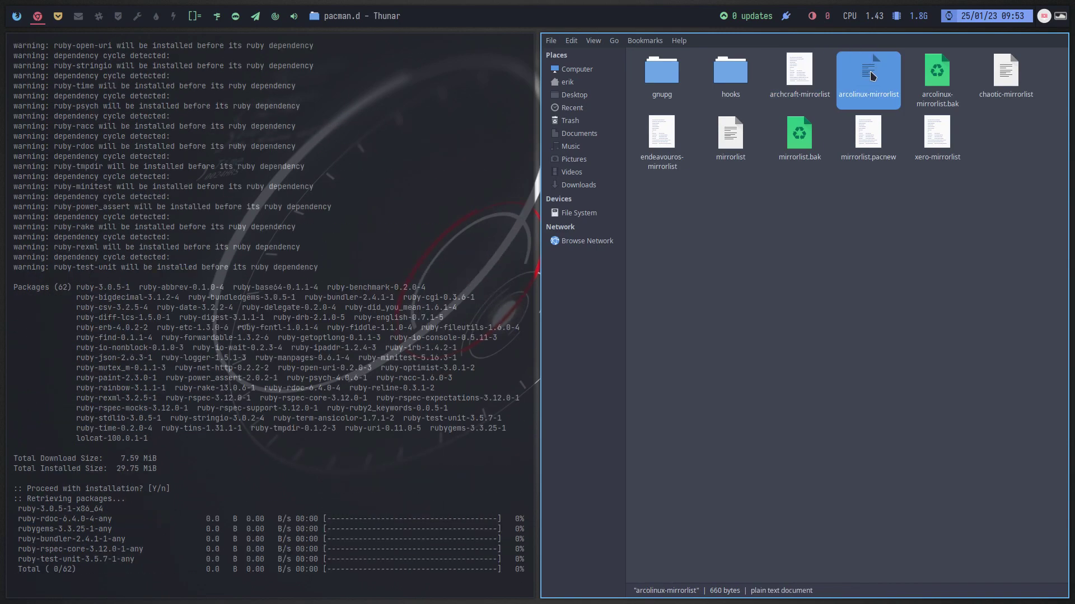
left_click(1006, 75)
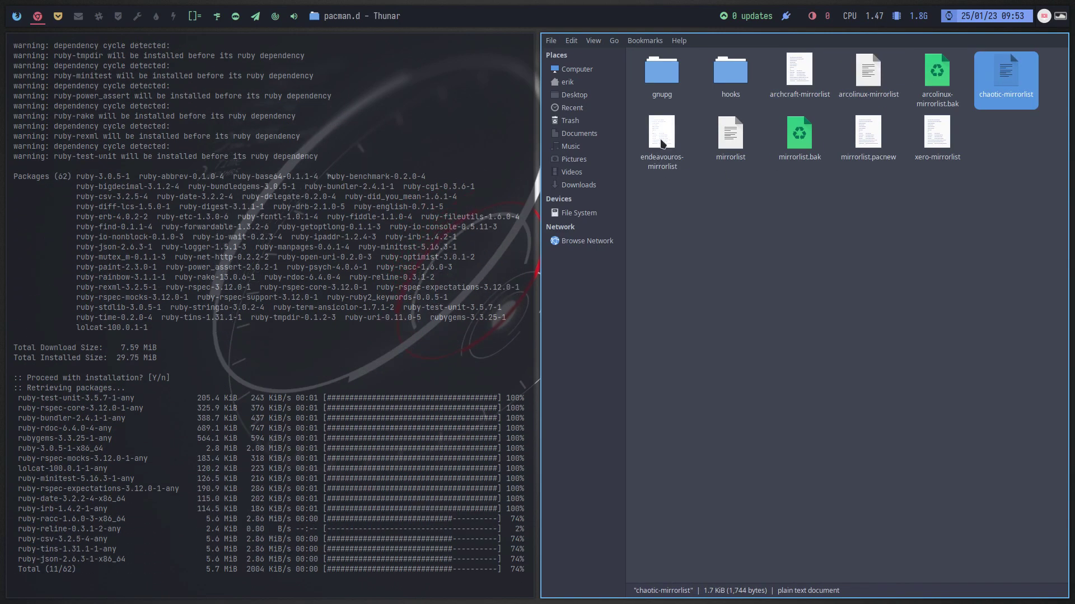
left_click(661, 134)
Step: View the main mirrorlist in Geany, then close it and pacman.conf and quit Geany
double_click(728, 162)
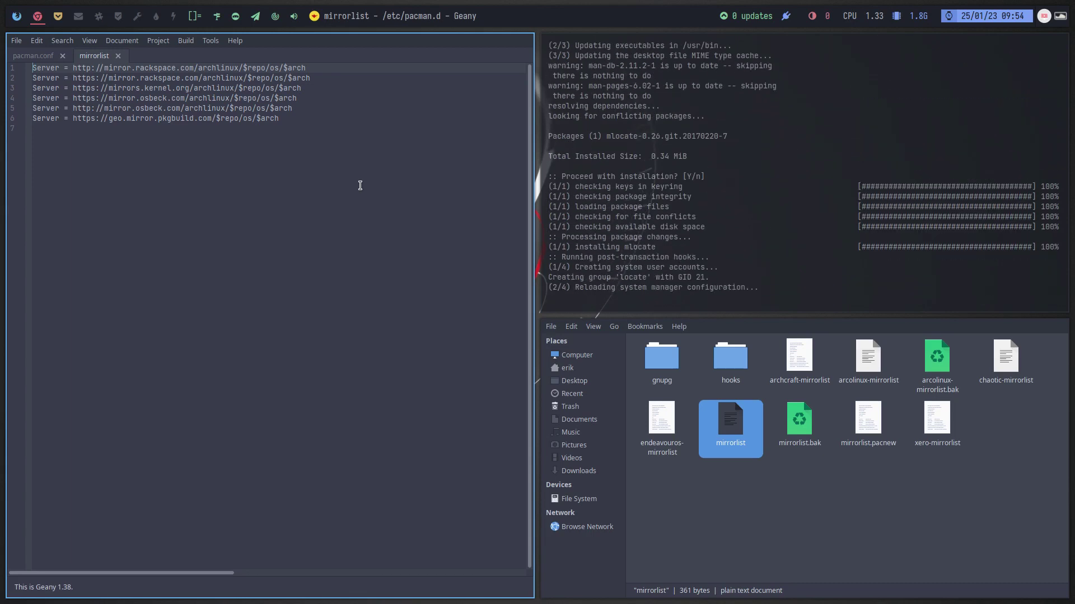
left_click(119, 56)
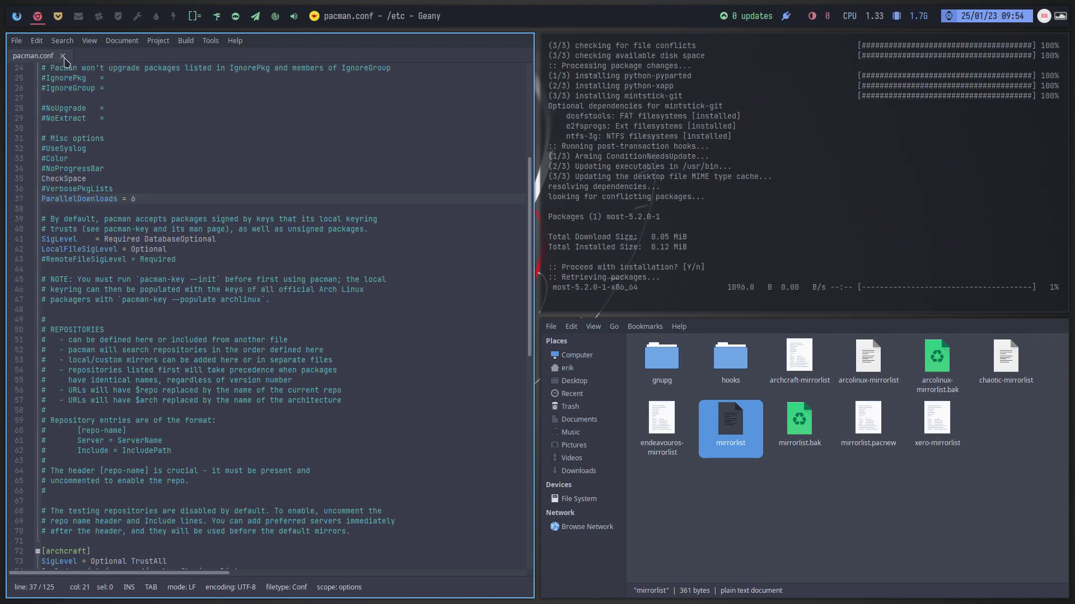
left_click(62, 56)
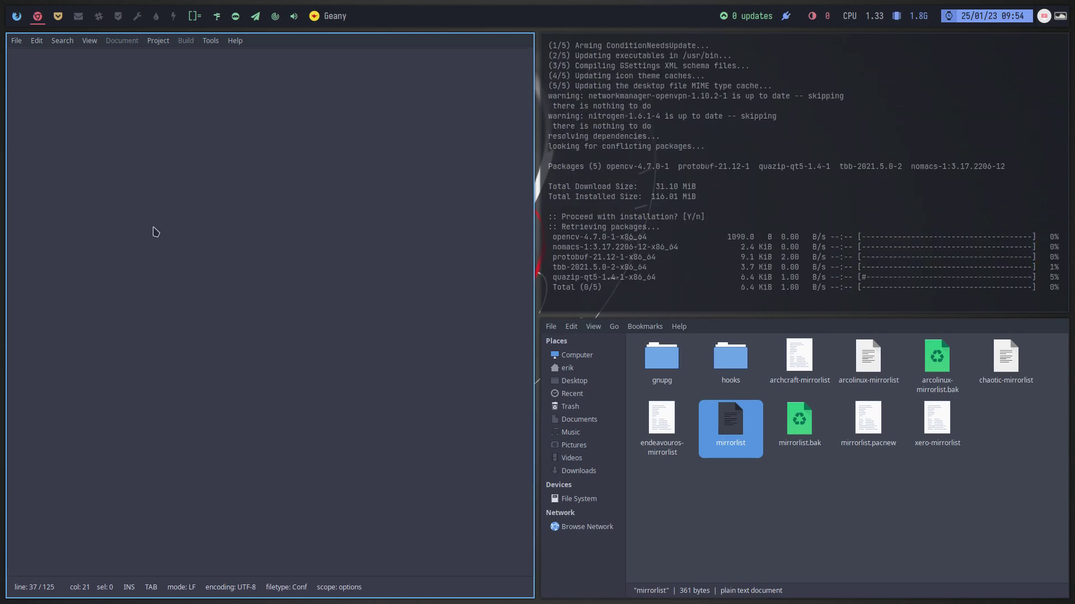
key("ctrl+q")
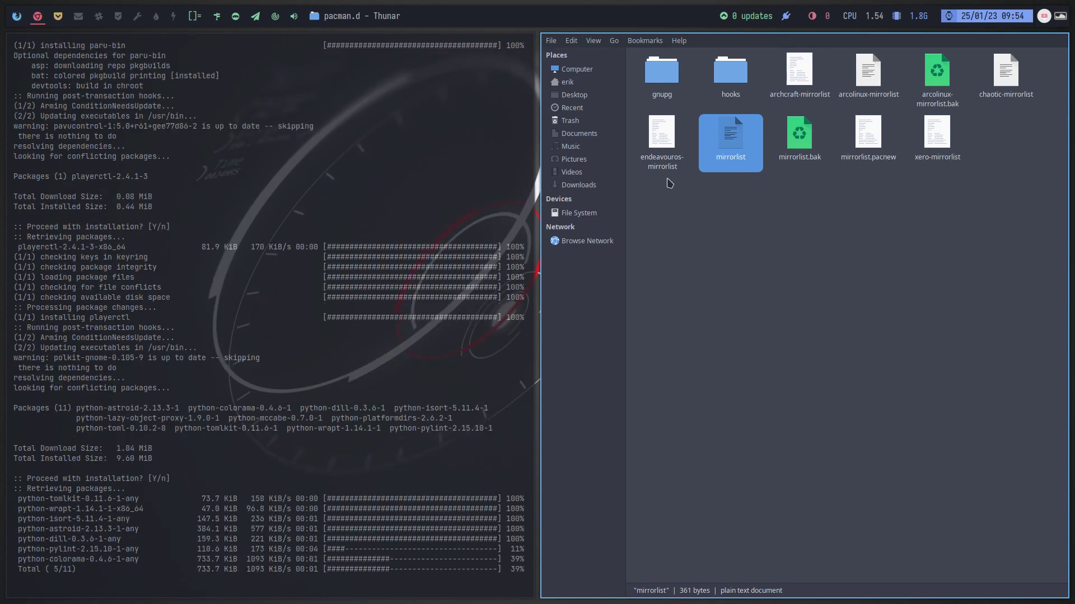
Step: Go from home to DATA > arcolinux-nemesis and open 0-current-choices.sh in Geany, at line 36's FIND value
left_click(568, 82)
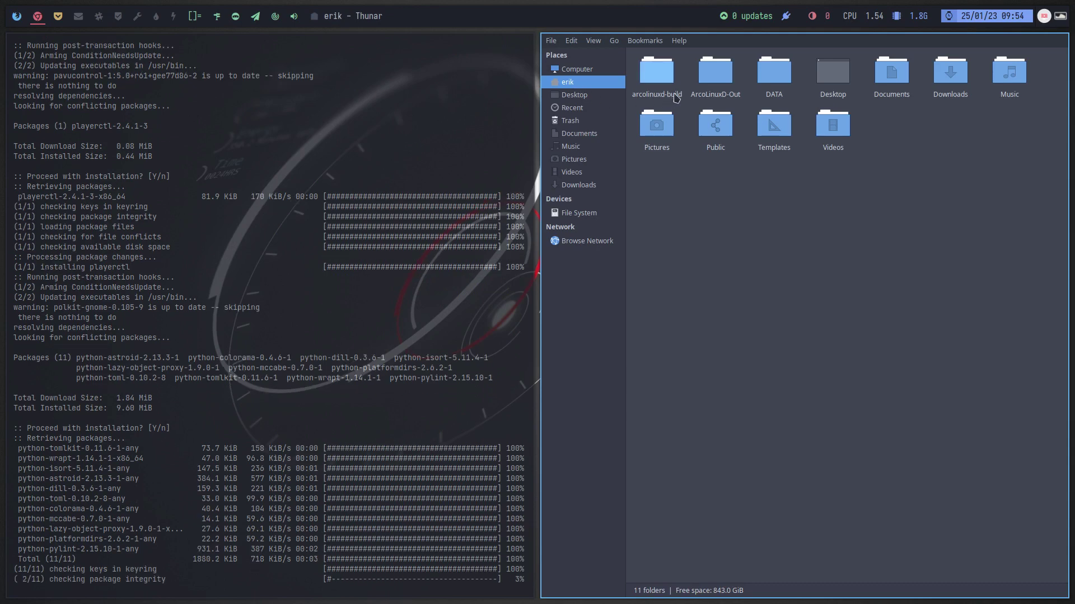
double_click(772, 74)
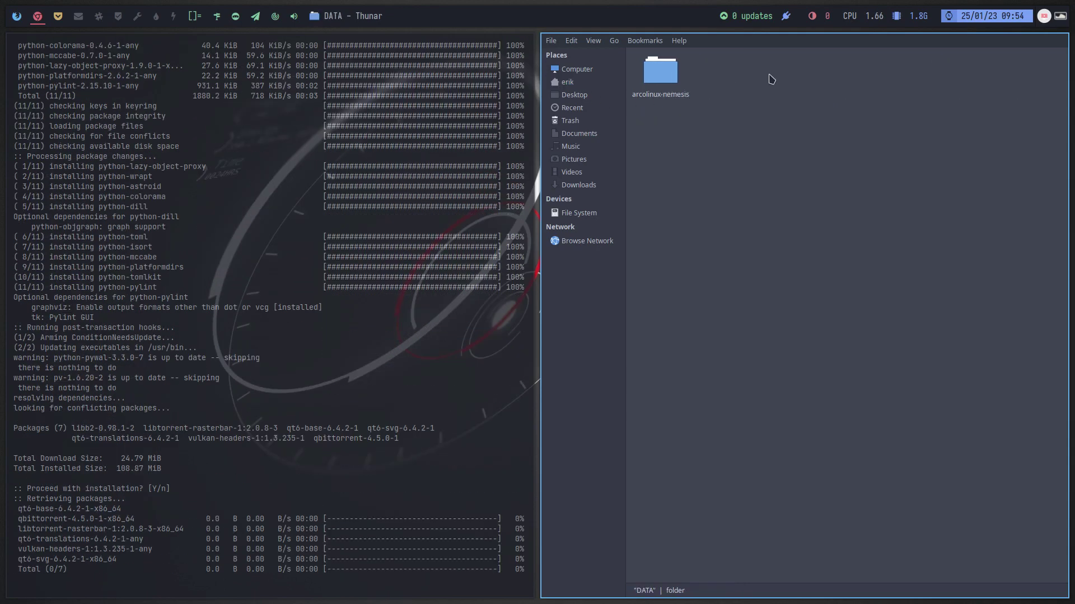
double_click(666, 76)
left_click_drag(663, 399, 1057, 93)
left_click(922, 365)
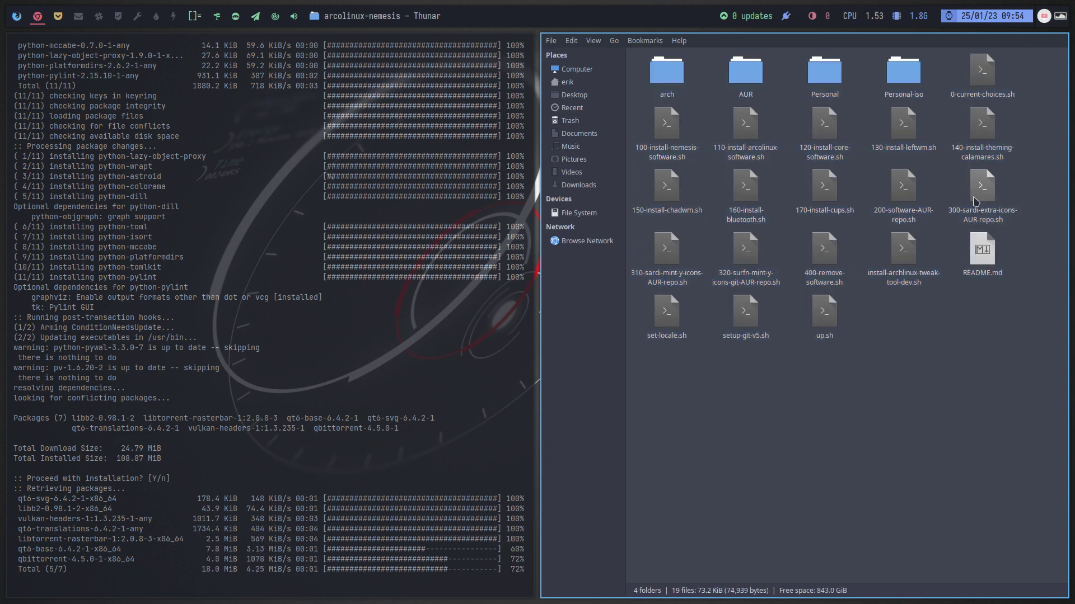
left_click(987, 73)
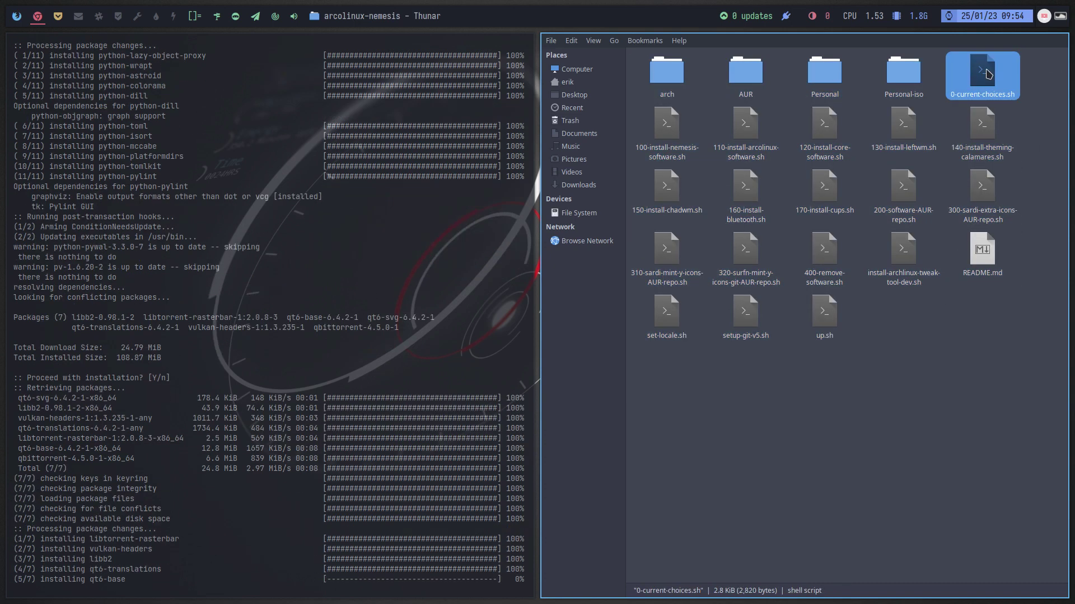
double_click(987, 74)
scroll(290, 188, "down", 3)
left_click_drag(180, 271, 116, 270)
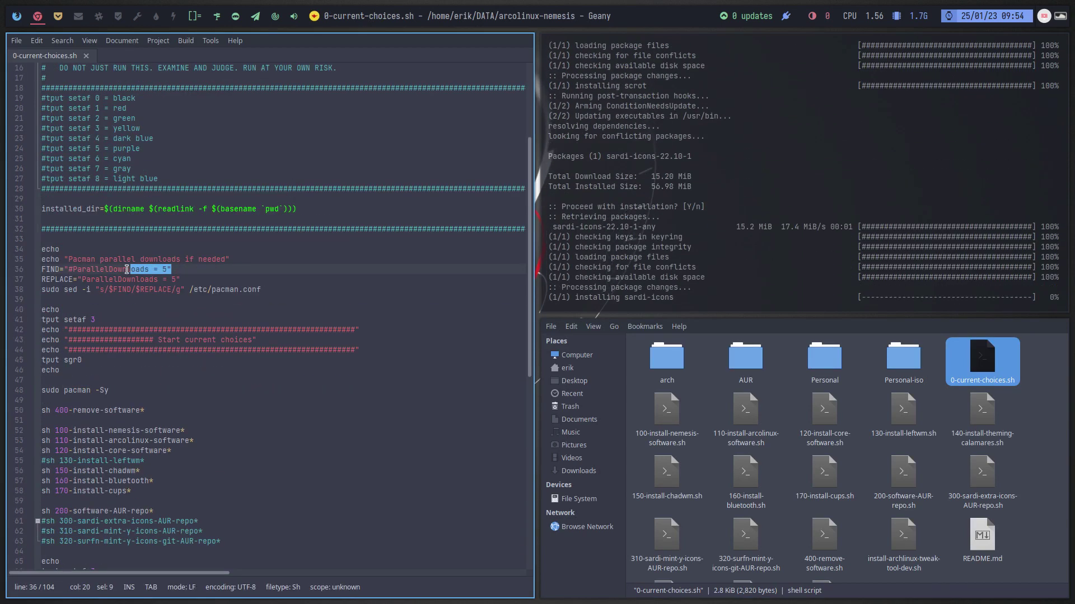
left_click(191, 267)
left_click_drag(172, 270, 68, 270)
left_click(167, 271)
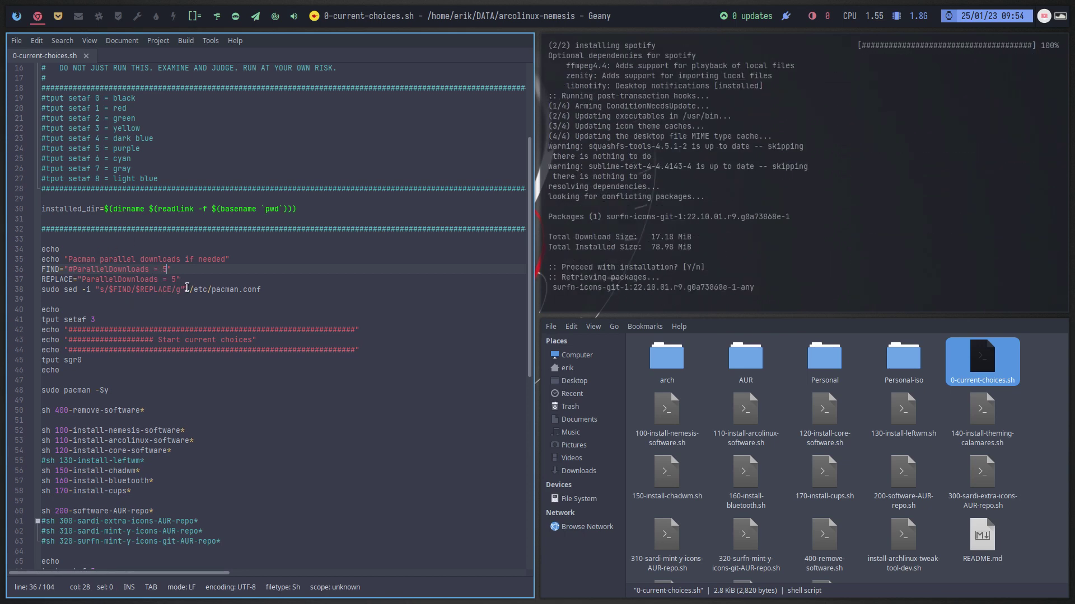
scroll(188, 288, "down", 2)
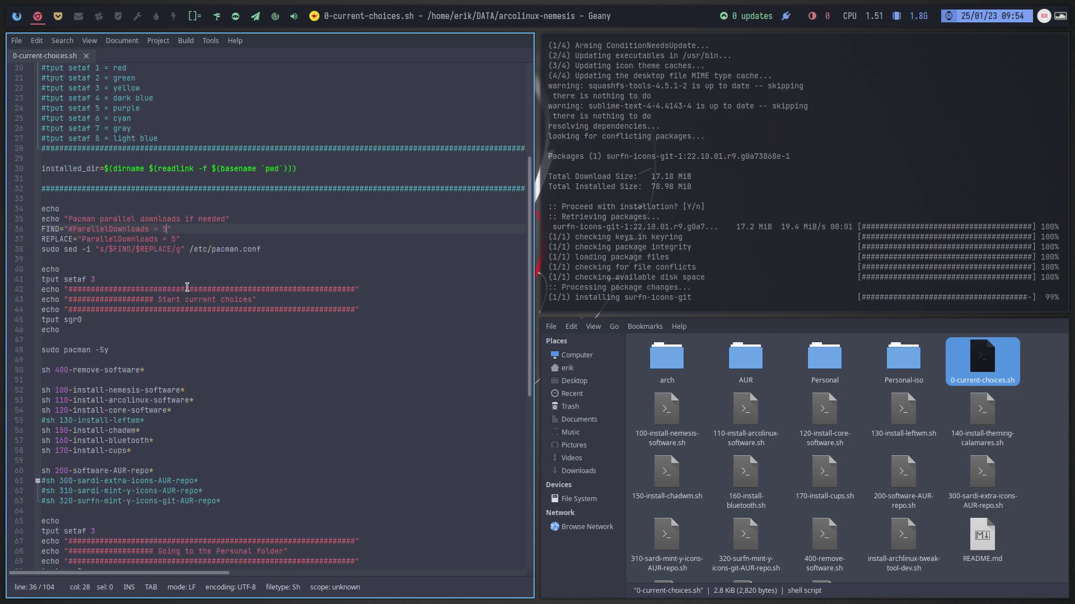
scroll(188, 288, "down", 2)
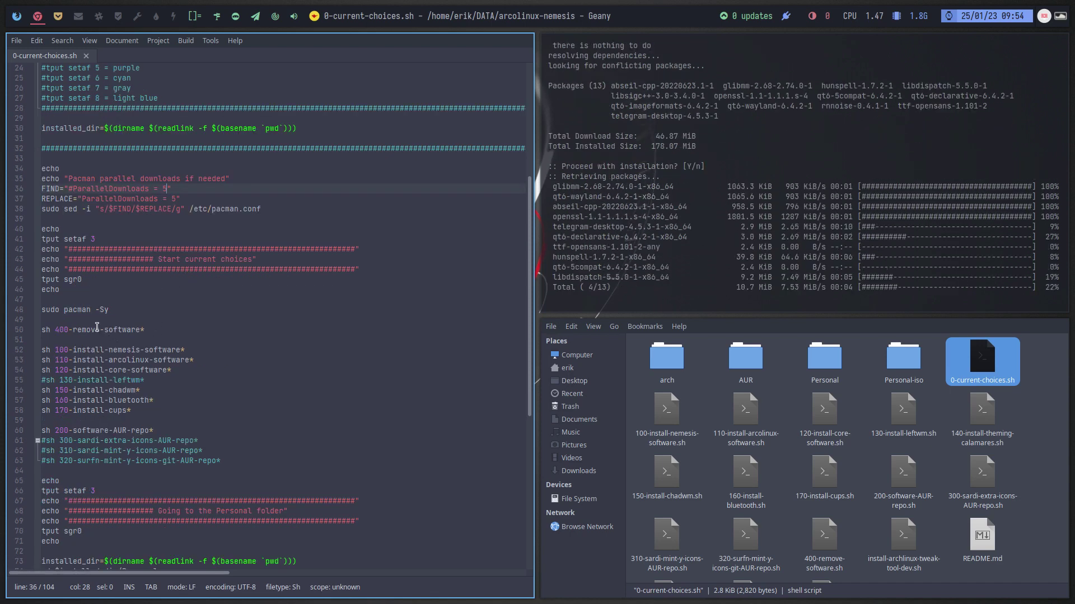
double_click(120, 410)
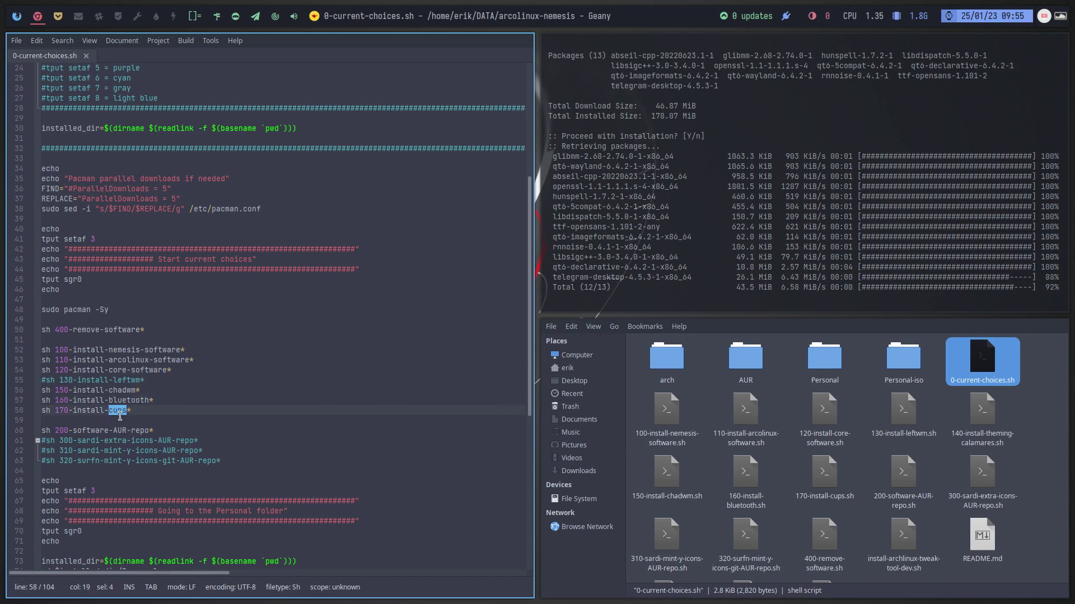
left_click(42, 410)
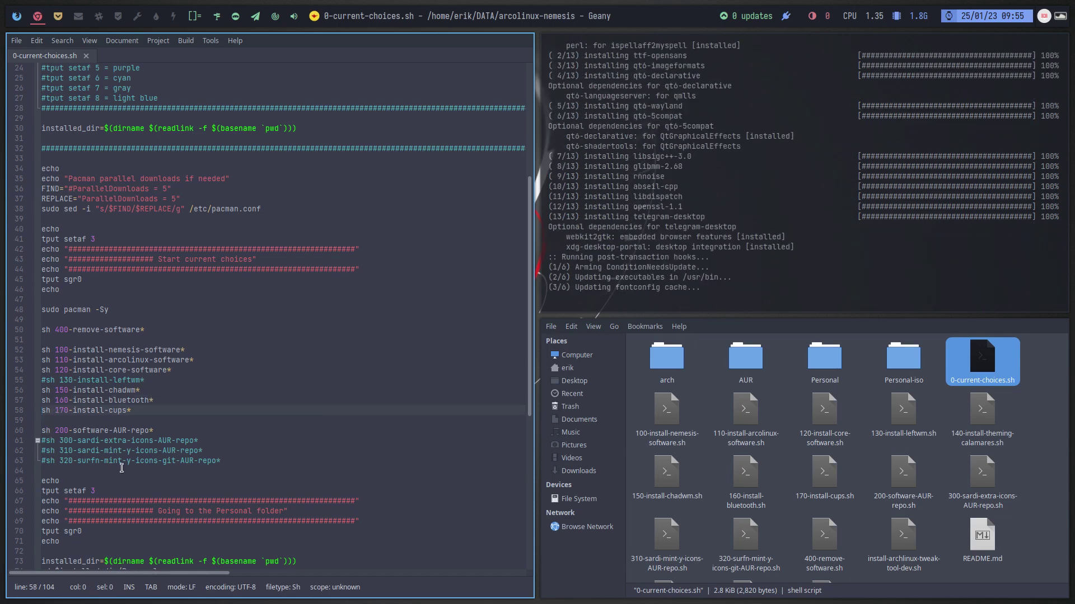
scroll(121, 468, "down", 7)
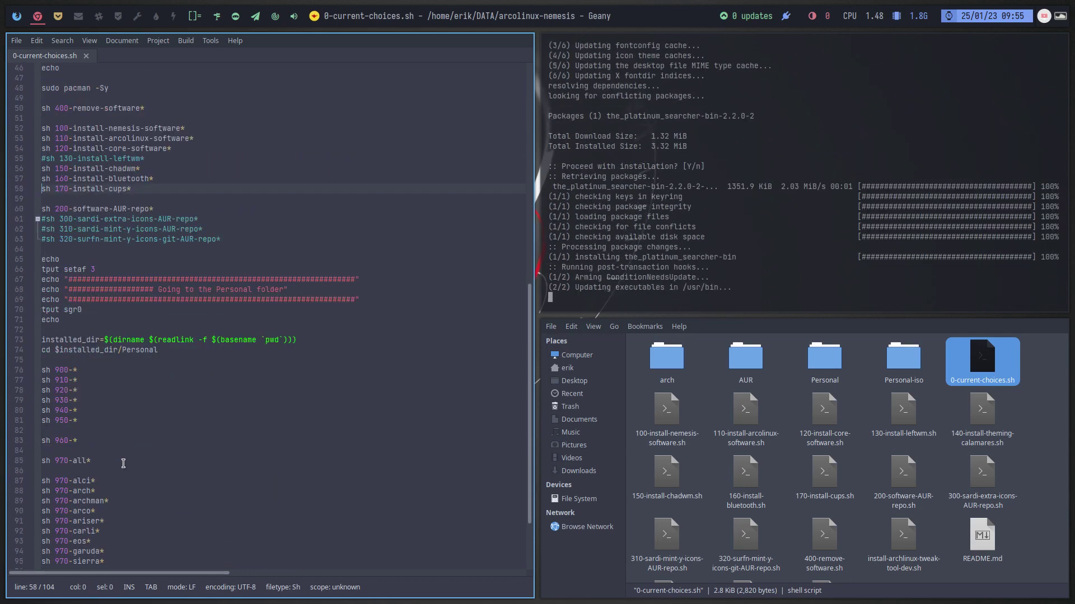
left_click_drag(154, 209, 45, 210)
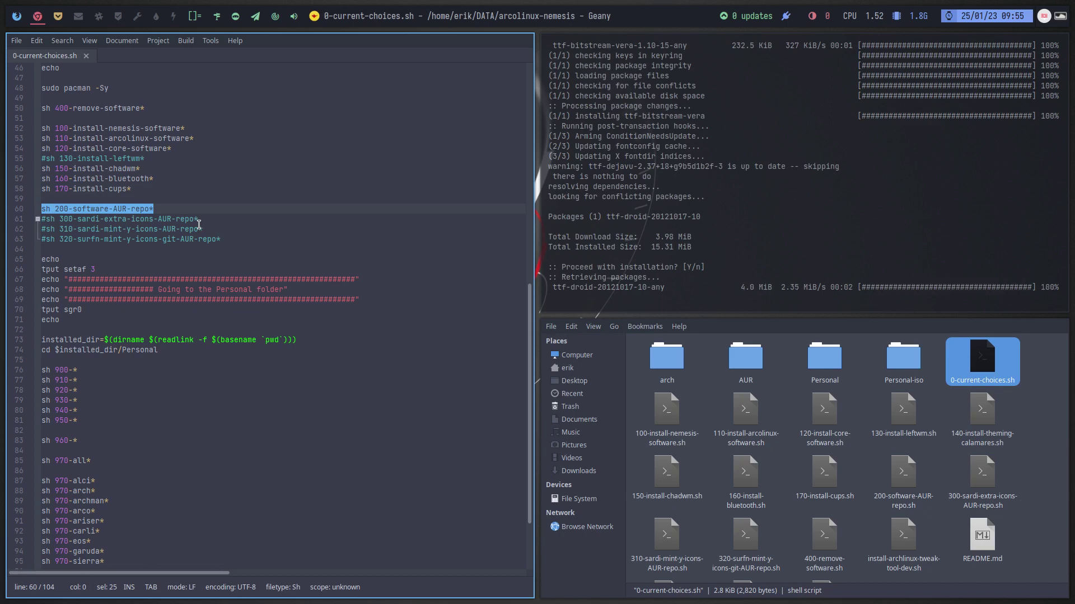
double_click(745, 361)
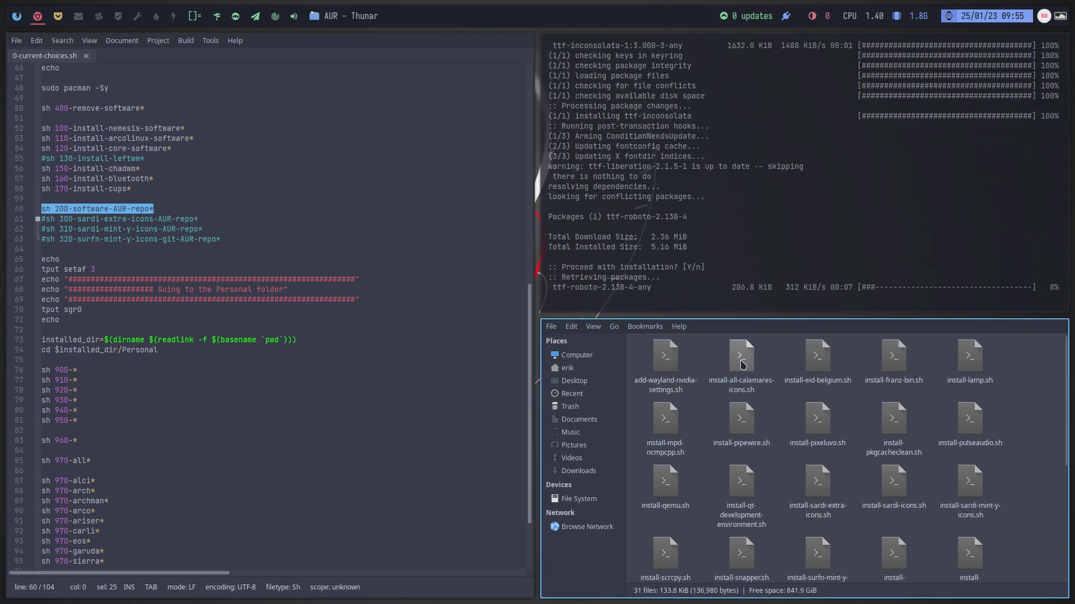
left_click(893, 366)
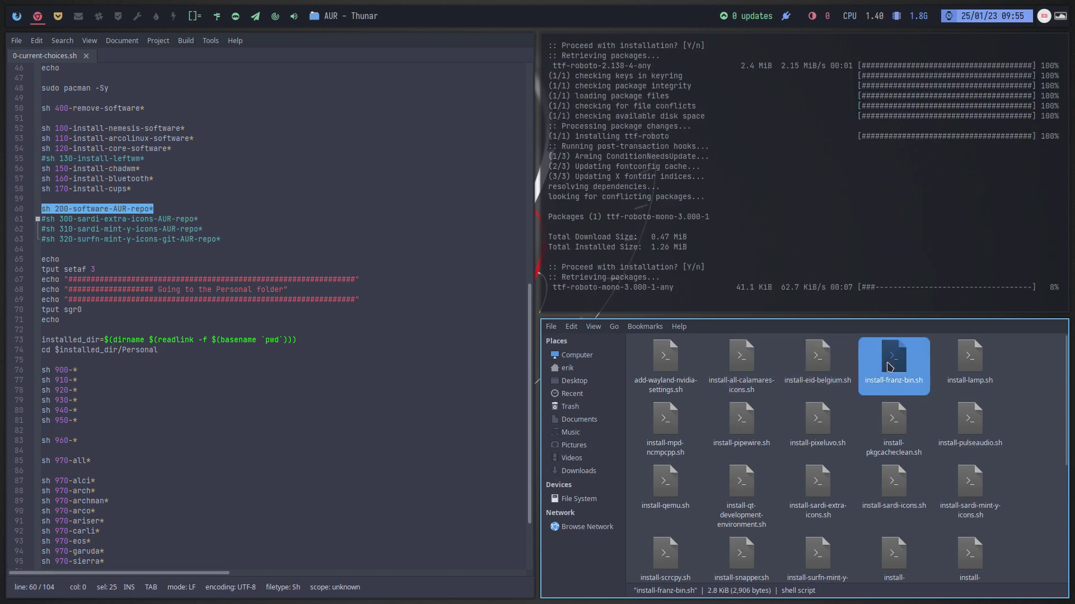
left_click(970, 364)
left_click(970, 423)
left_click(896, 434)
left_click(818, 431)
scroll(818, 435, "down", 3)
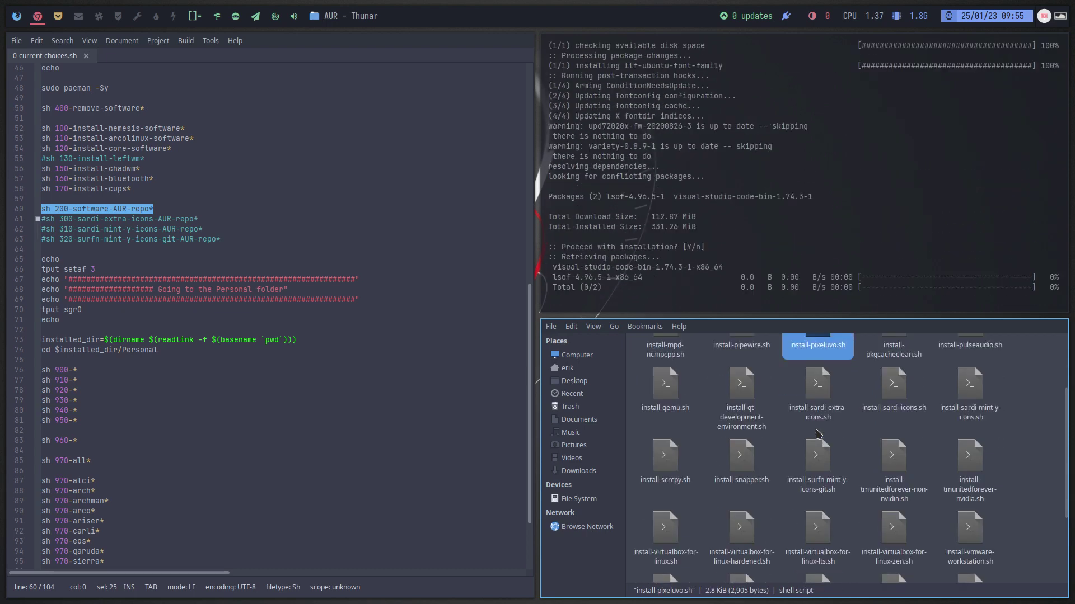
left_click(749, 461)
left_click(818, 462)
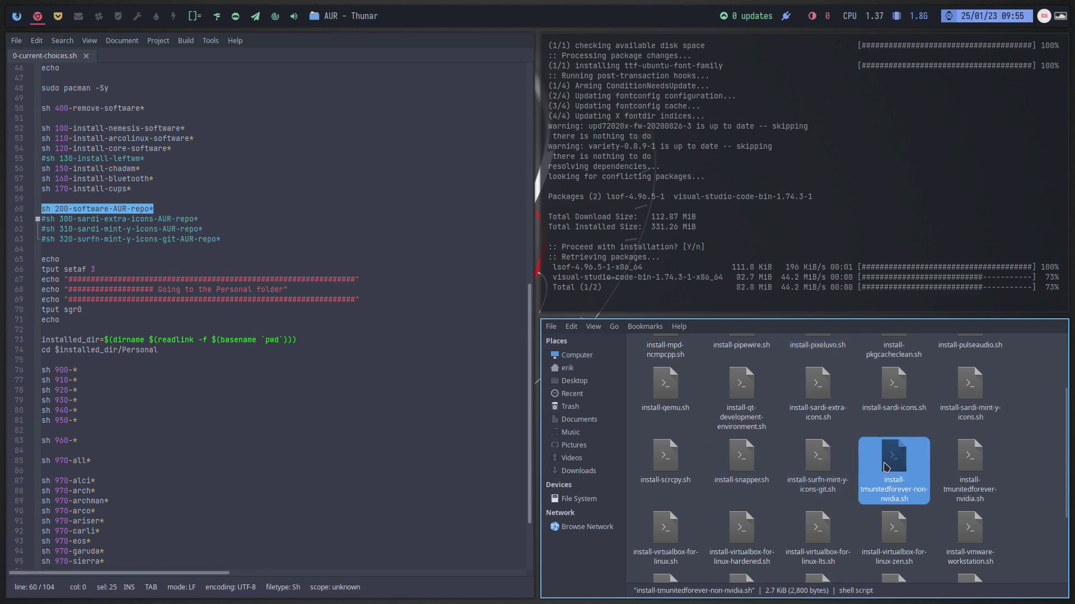
left_click(889, 465)
scroll(887, 466, "down", 3)
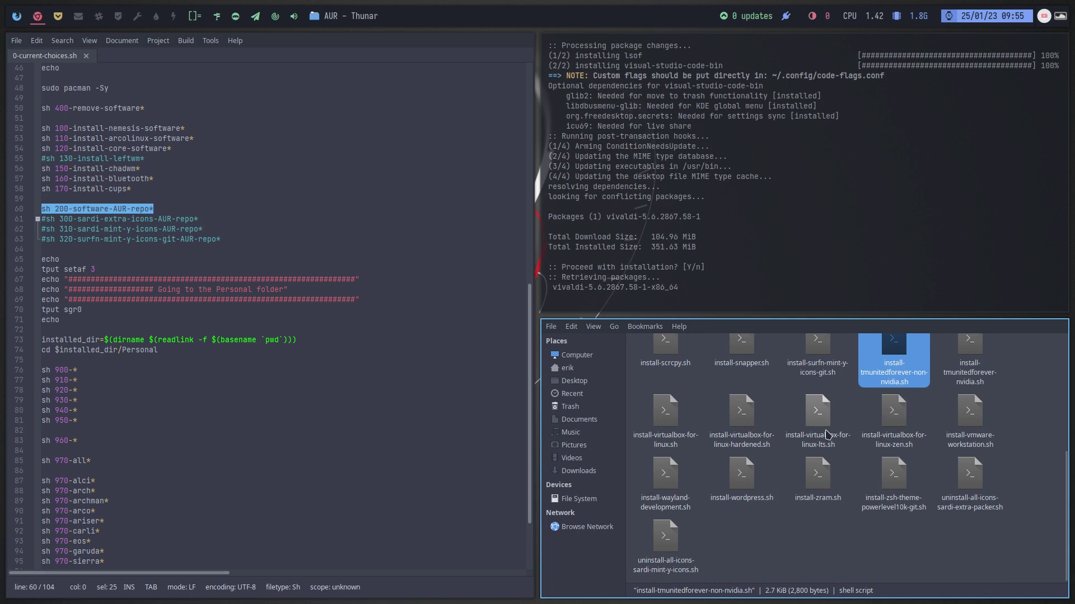
left_click(665, 423)
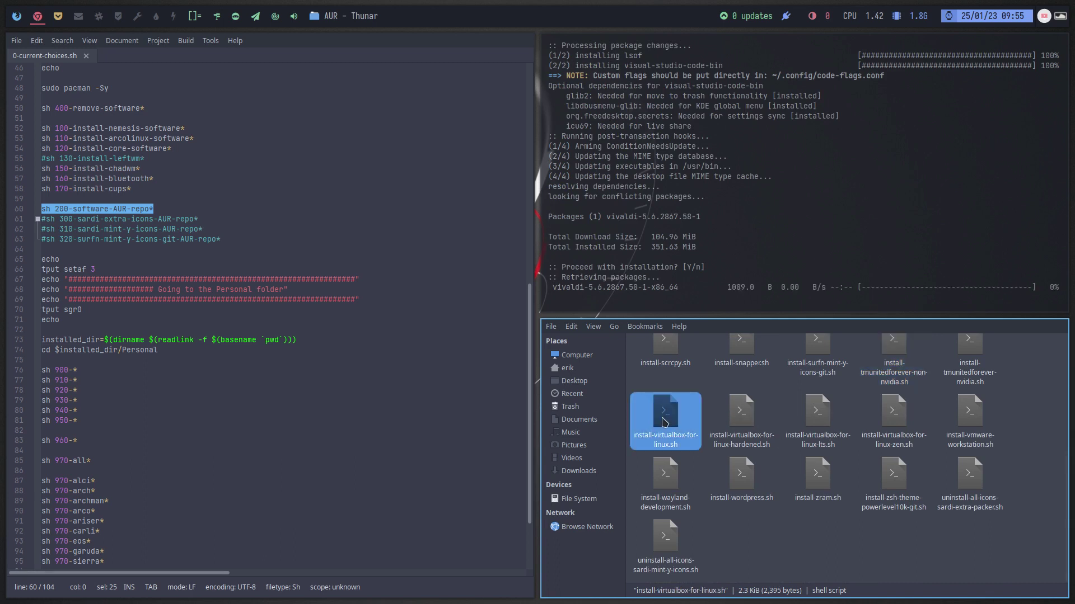
left_click(746, 476)
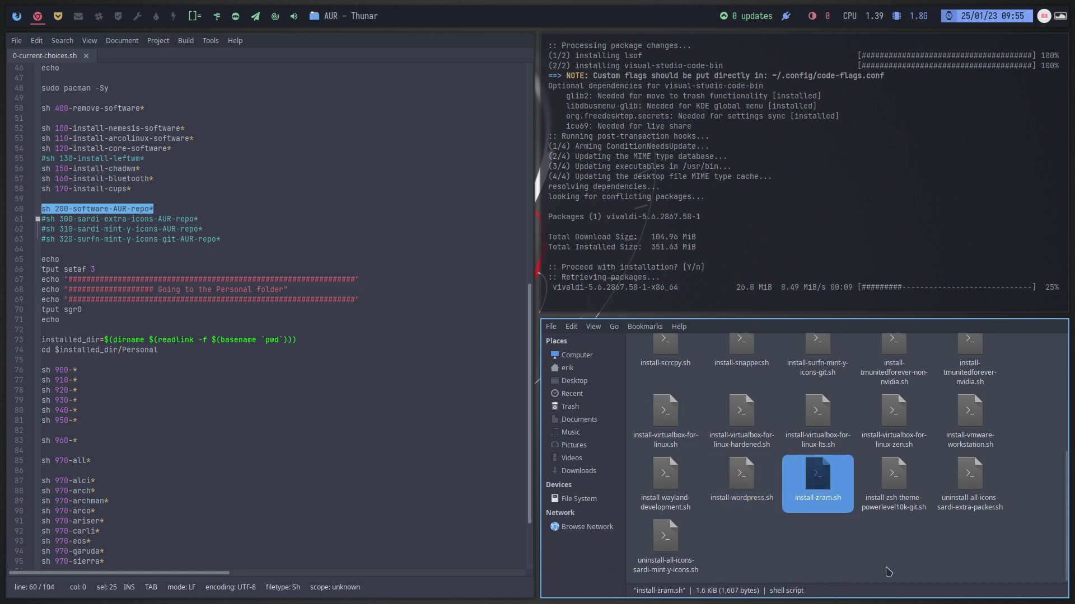
left_click(901, 557)
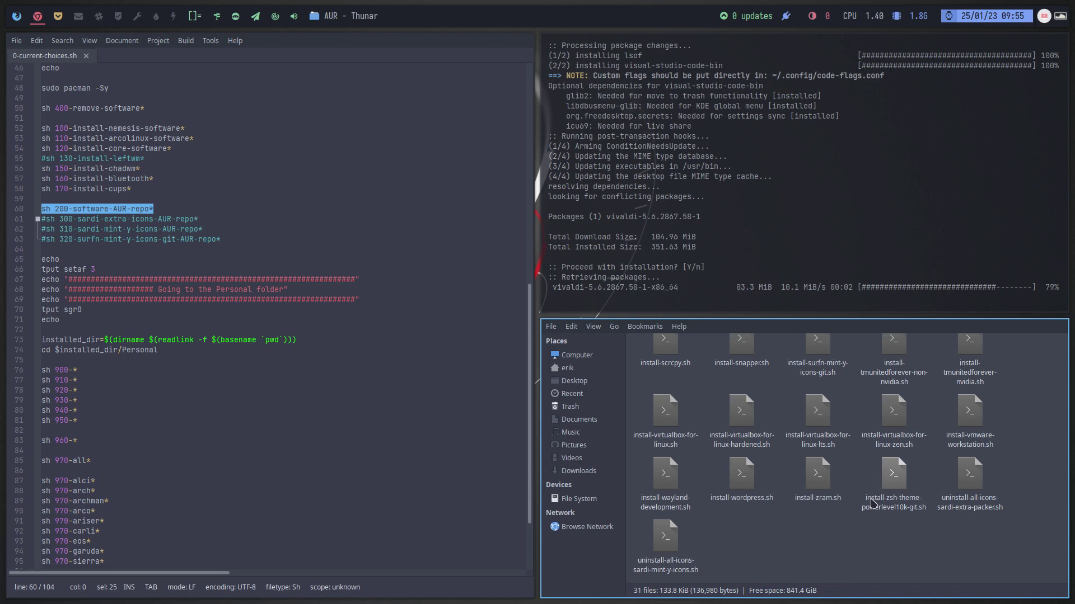
scroll(330, 370, "down", 2)
scroll(778, 431, "up", 5)
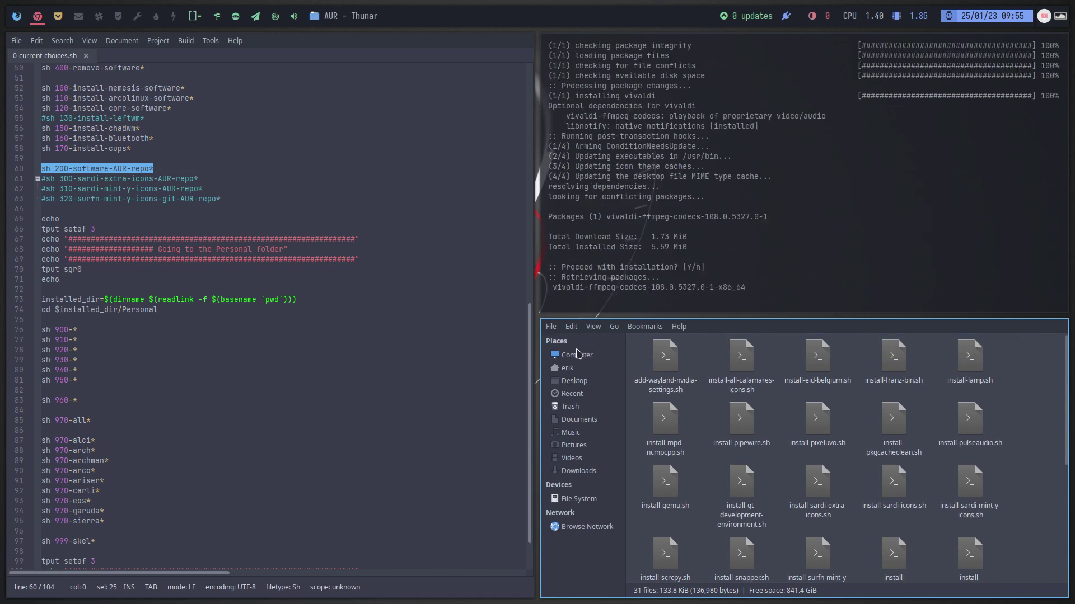
Step: Check the View and Bookmarks menus, then set the location selector to Buttons Style
left_click(611, 331)
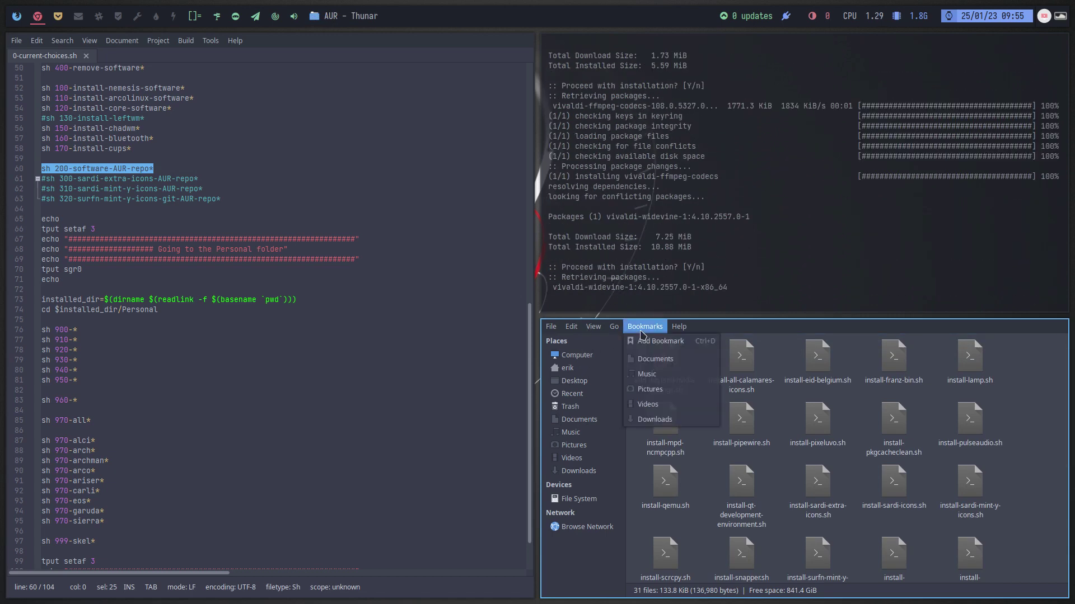
mouse_move(593, 327)
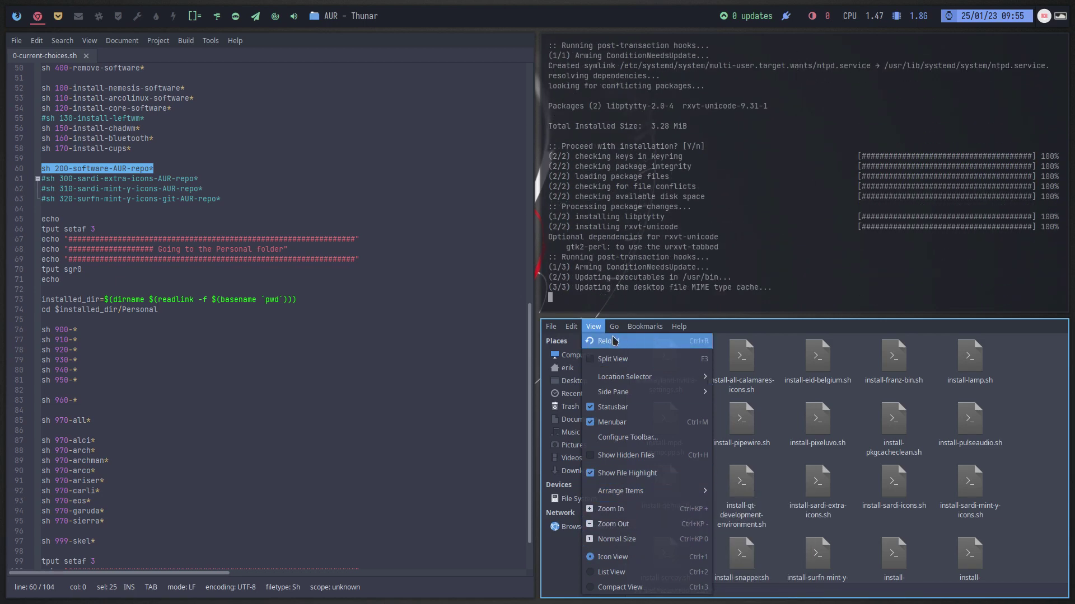
left_click(736, 336)
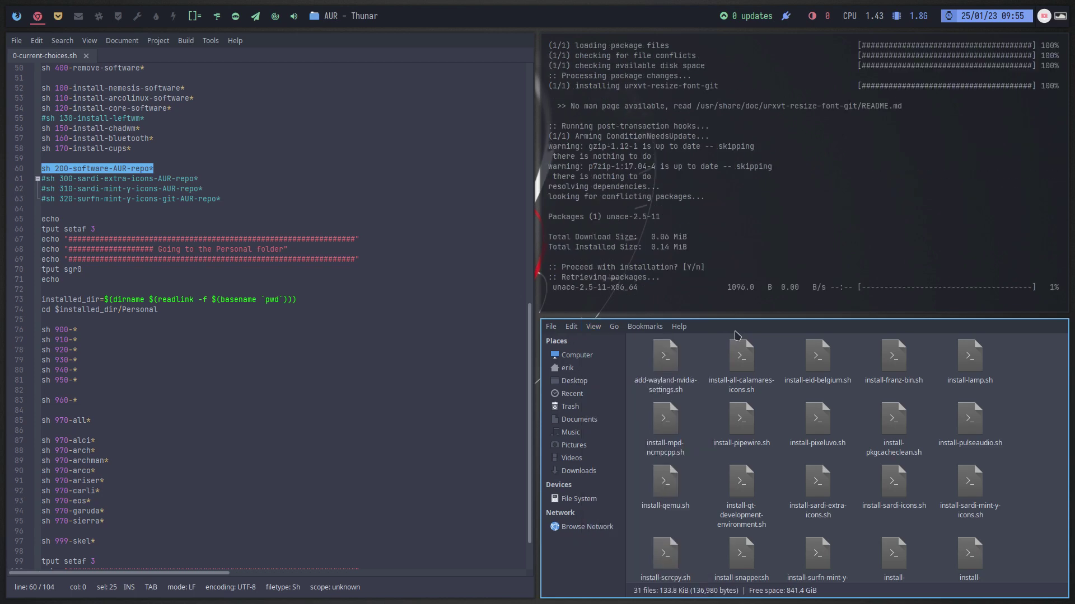
left_click(645, 326)
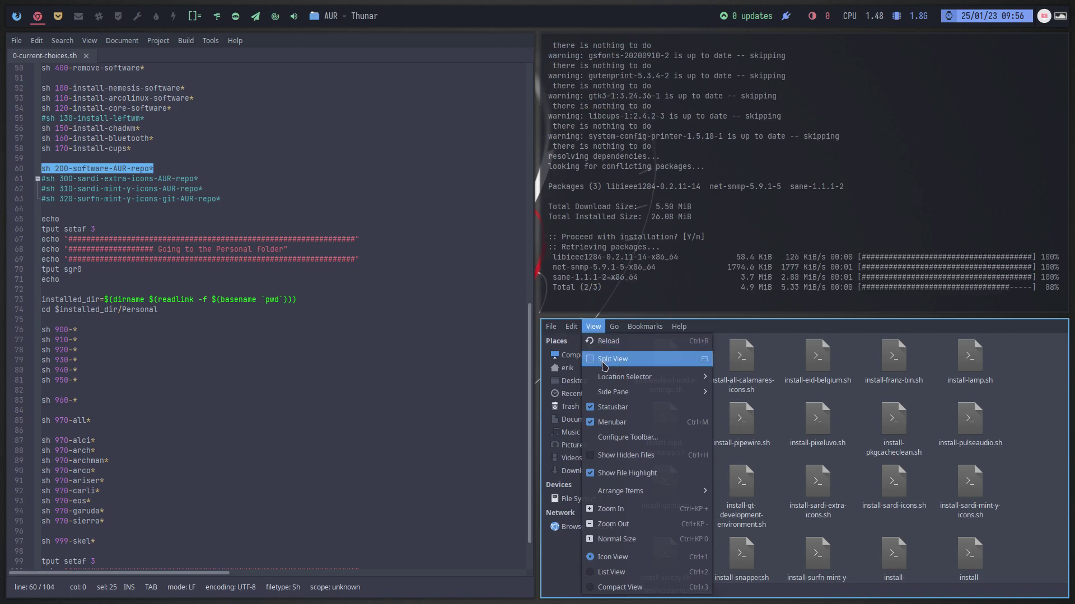
mouse_move(608, 380)
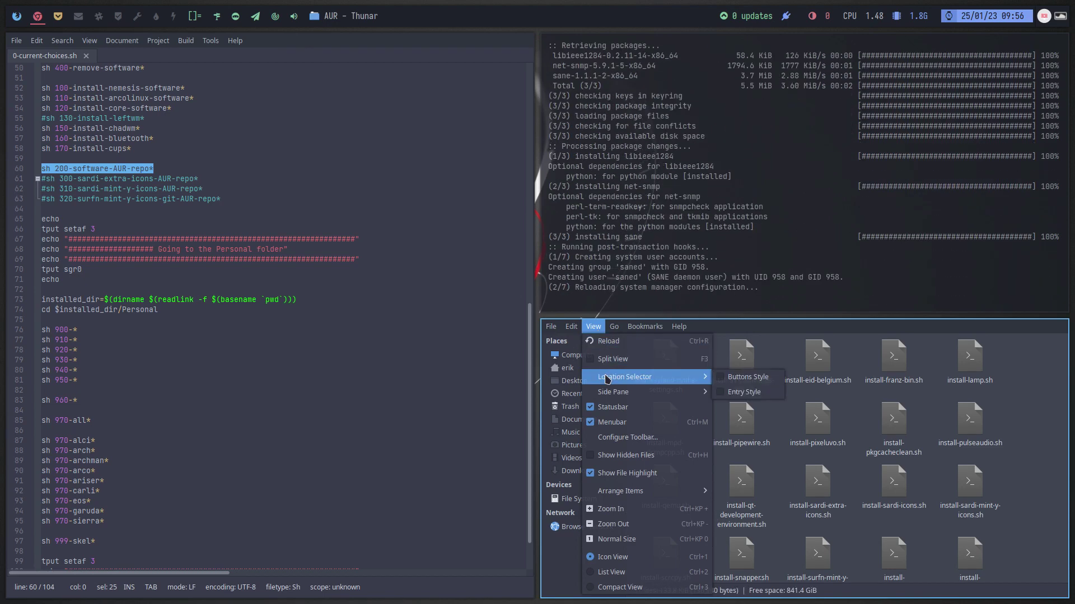
left_click(750, 377)
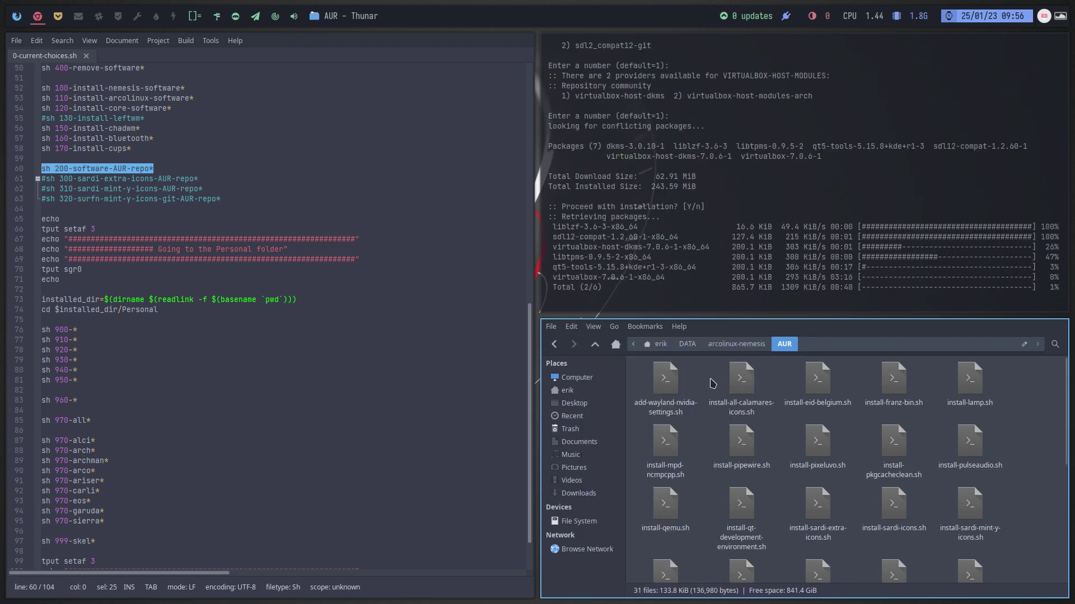
Step: Switch the location selector to Entry Style and go up to arcolinux-nemesis
left_click(596, 329)
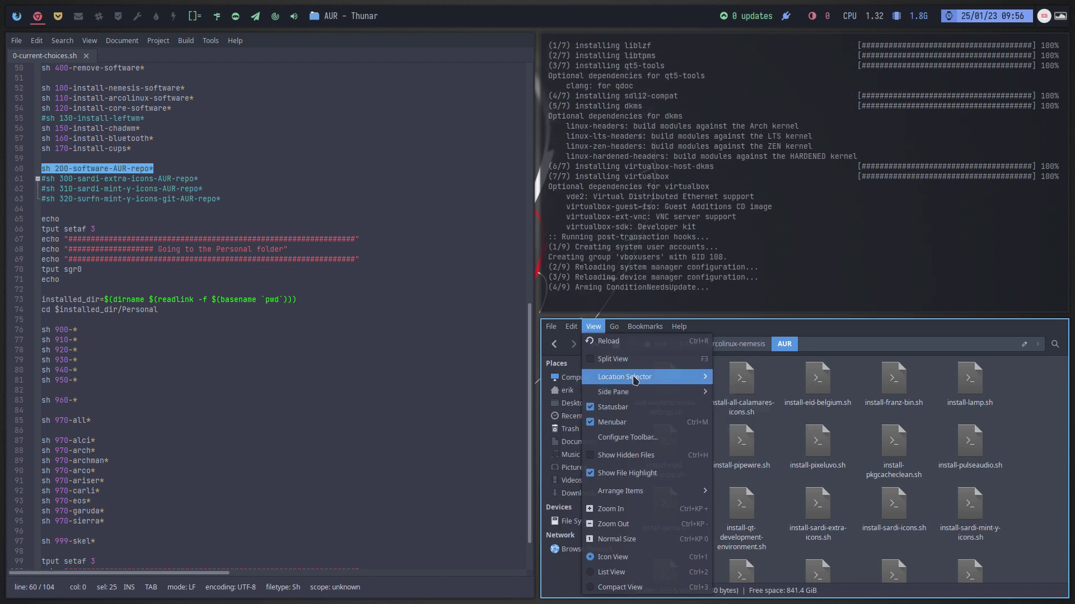
mouse_move(639, 379)
left_click(753, 392)
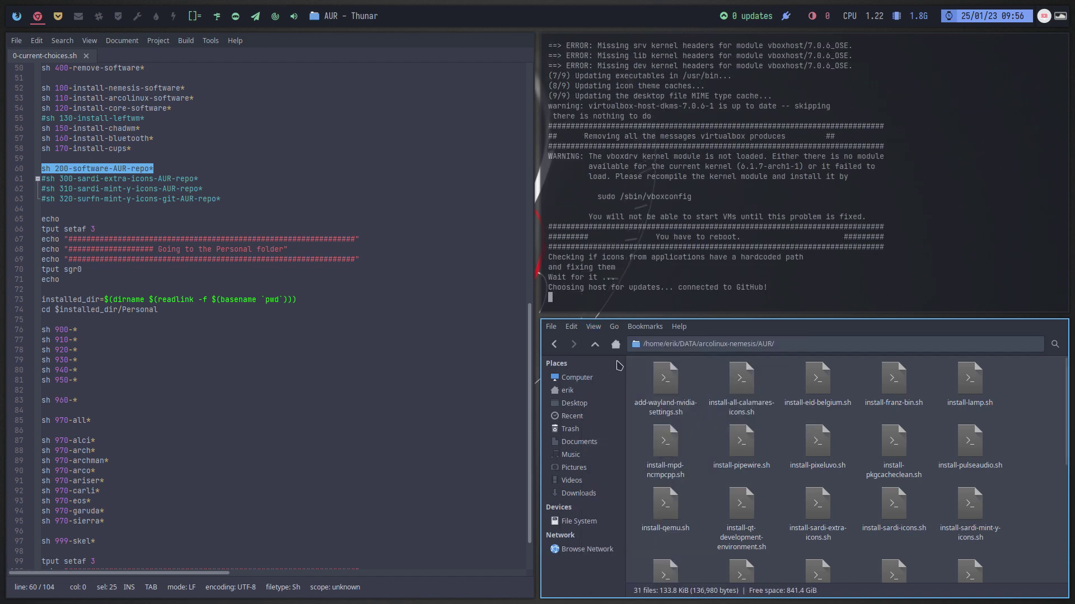
left_click(595, 344)
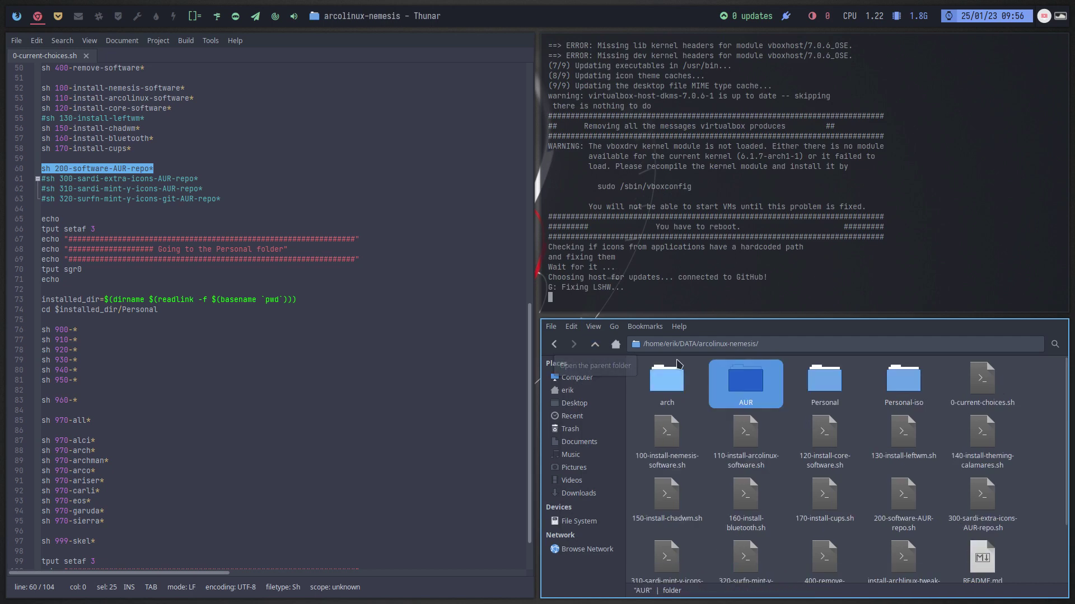
Step: Open Personal > settings > gtk3 and load settings.ini in Geany
double_click(753, 392)
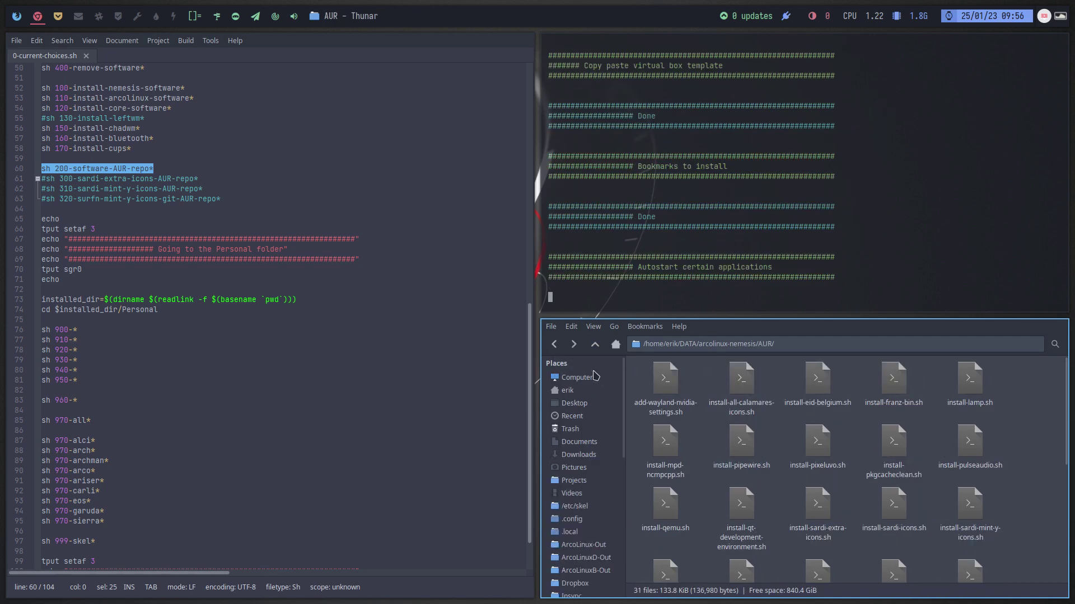
left_click(595, 345)
double_click(821, 380)
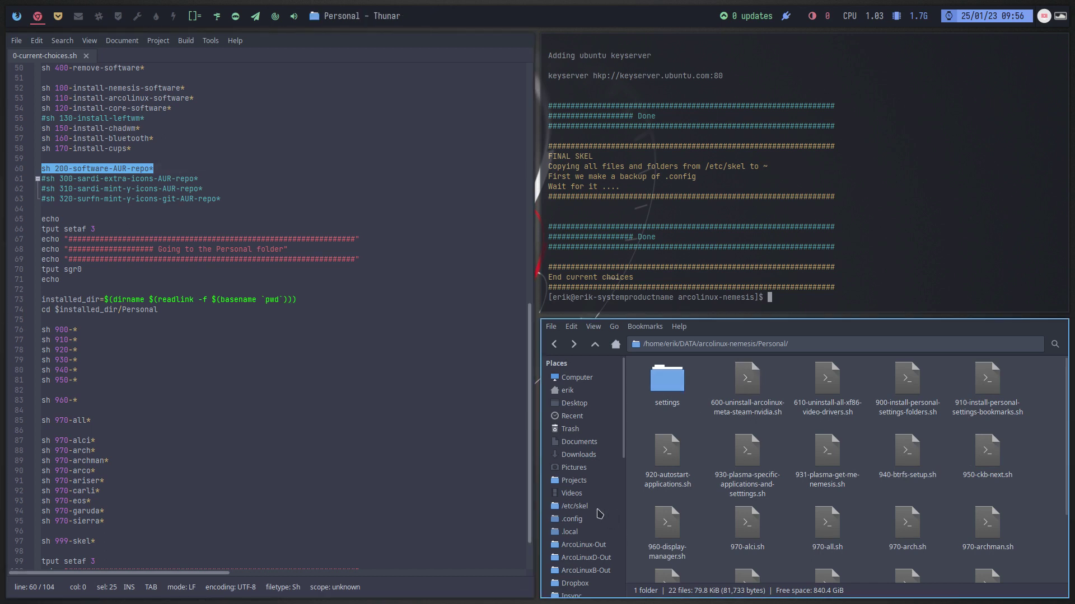
scroll(599, 513, "down", 5)
scroll(576, 568, "up", 3)
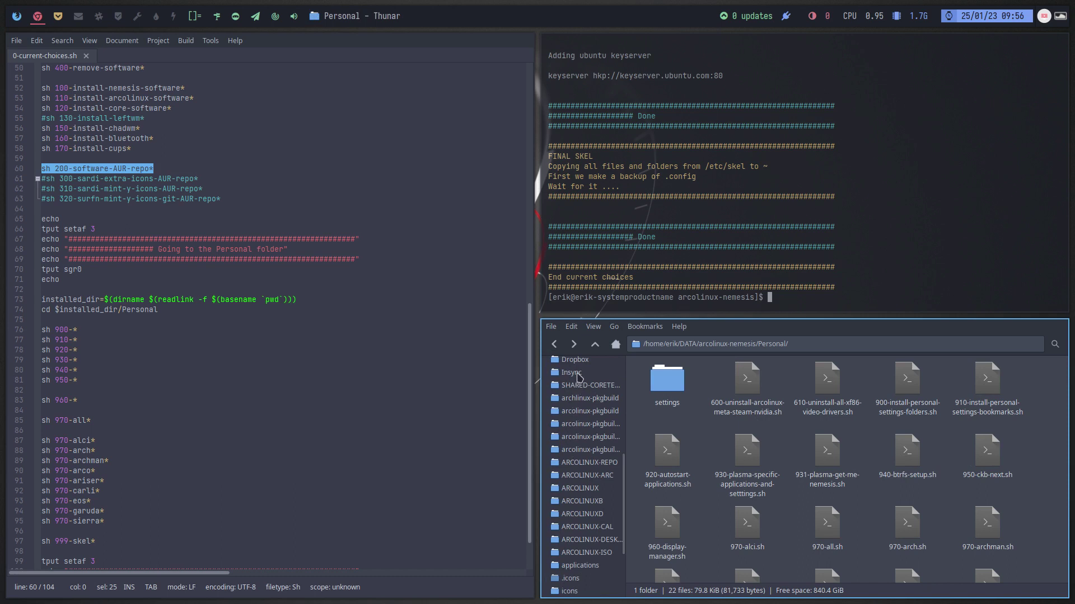
scroll(579, 383, "up", 1)
scroll(582, 419, "up", 2)
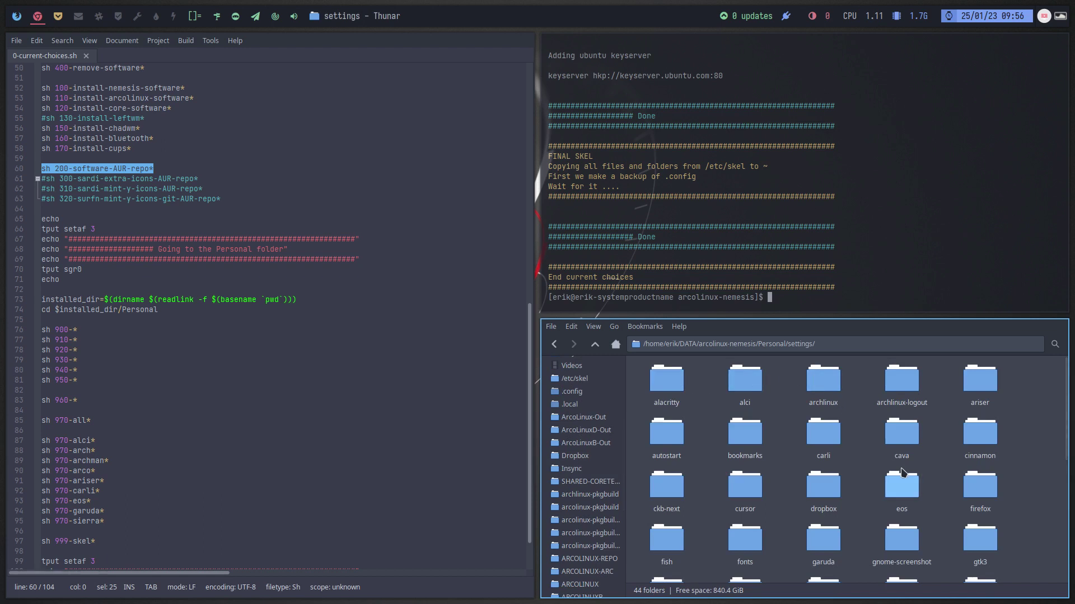
scroll(904, 475, "down", 1)
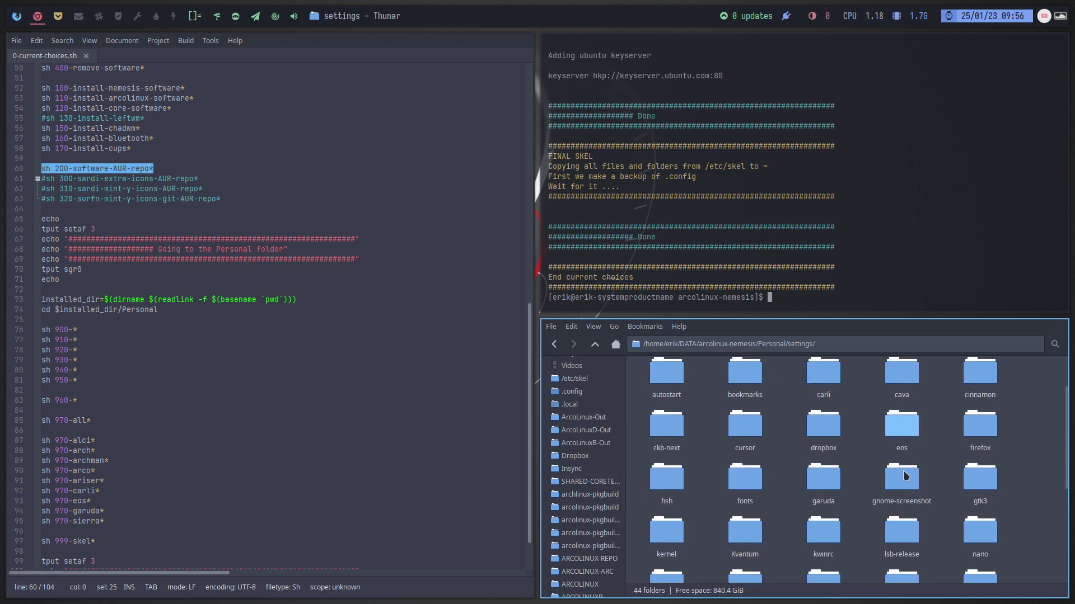
double_click(979, 478)
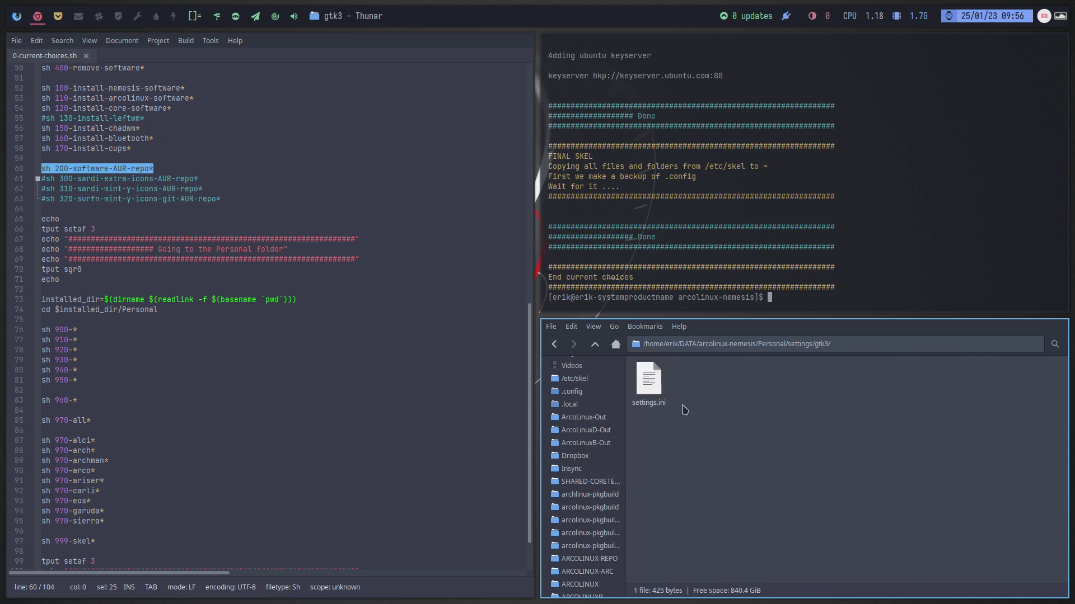
left_click(658, 389)
double_click(658, 389)
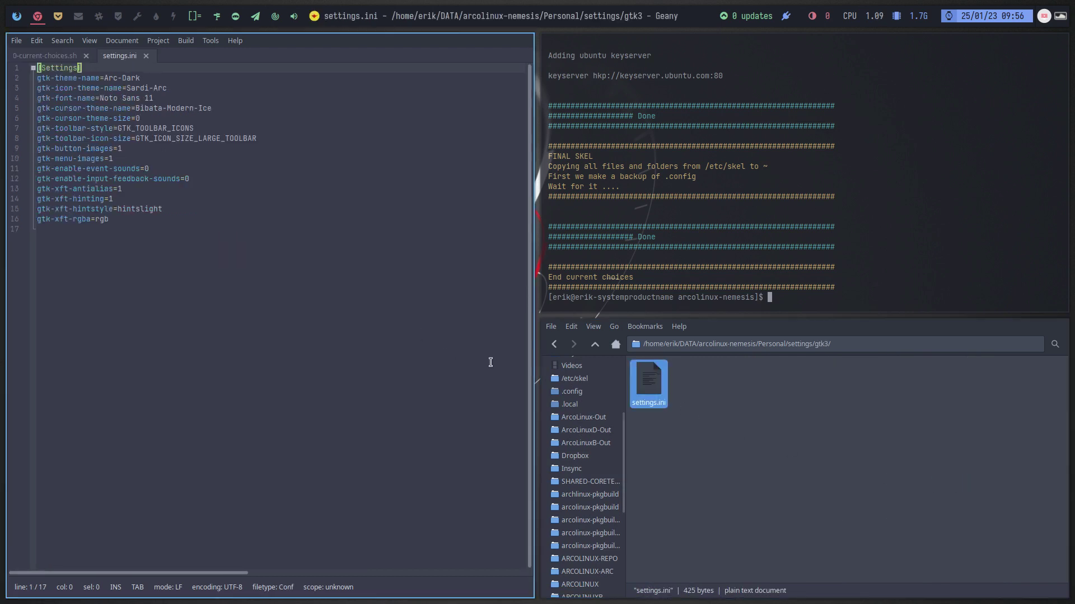
Step: Open the bookmarks file in Geany and select the user name in each bookmark path
left_click(595, 344)
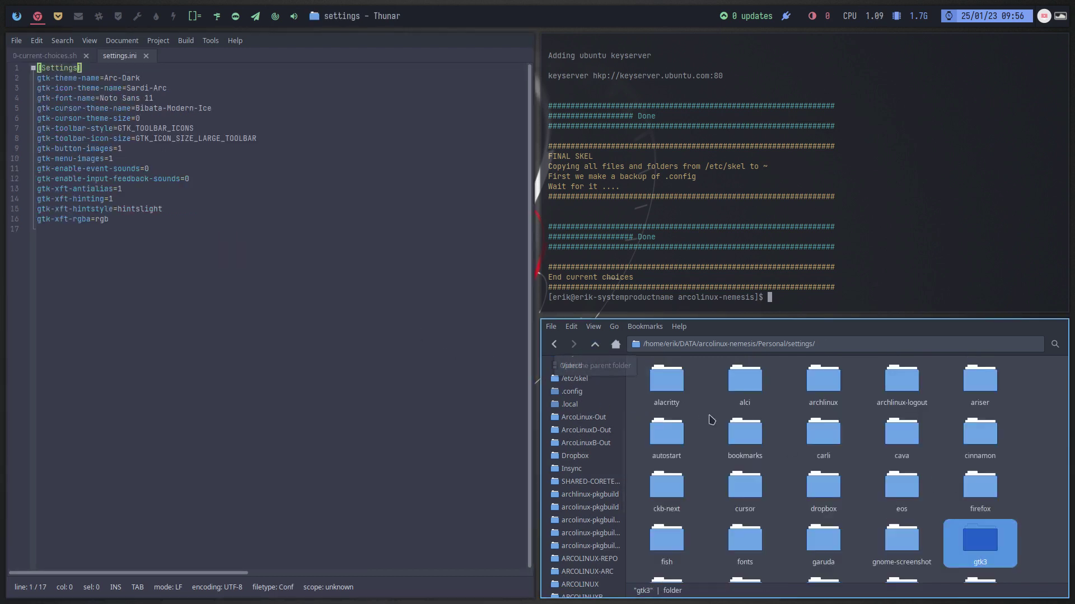
double_click(745, 436)
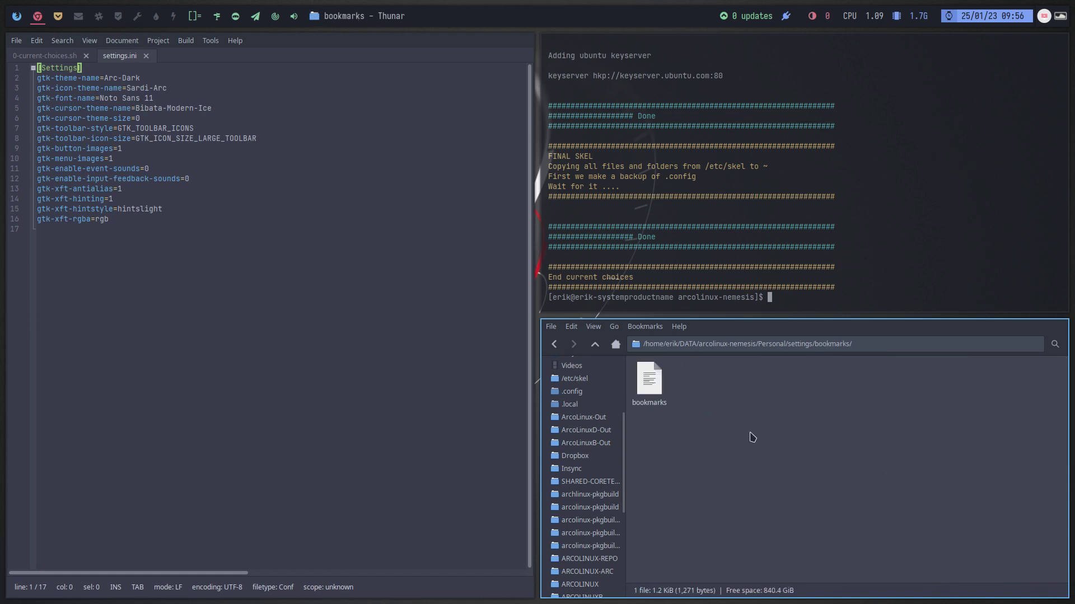
double_click(650, 385)
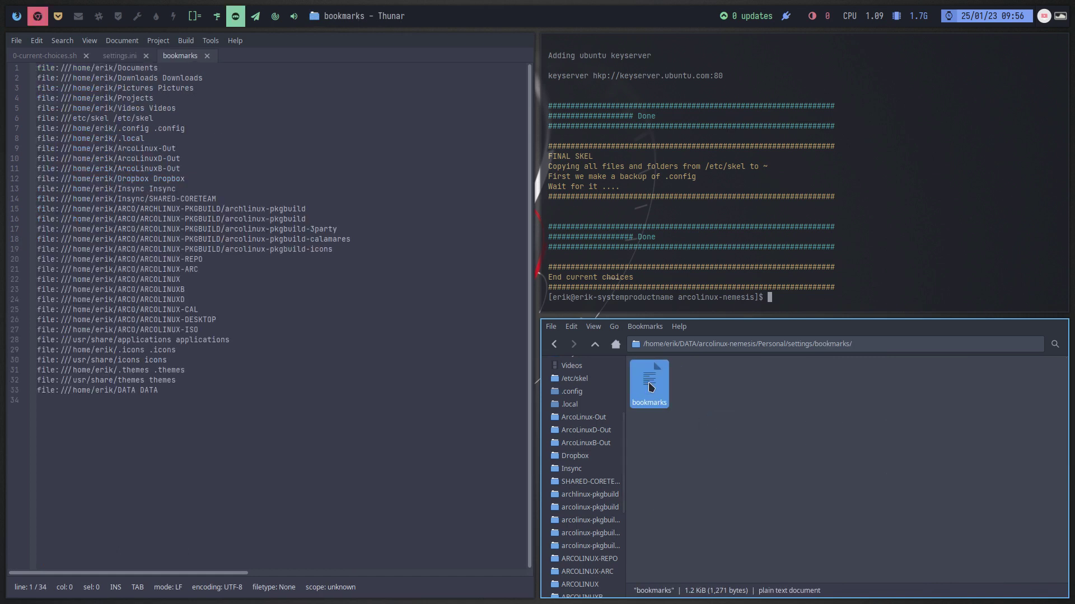
double_click(102, 68)
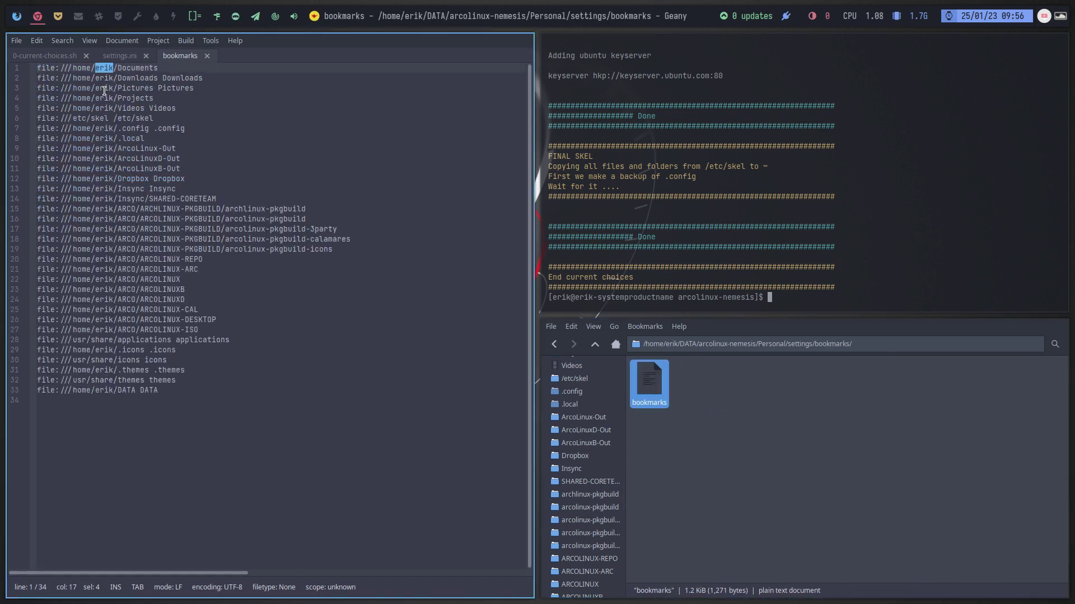
double_click(104, 88)
double_click(105, 108)
double_click(104, 128)
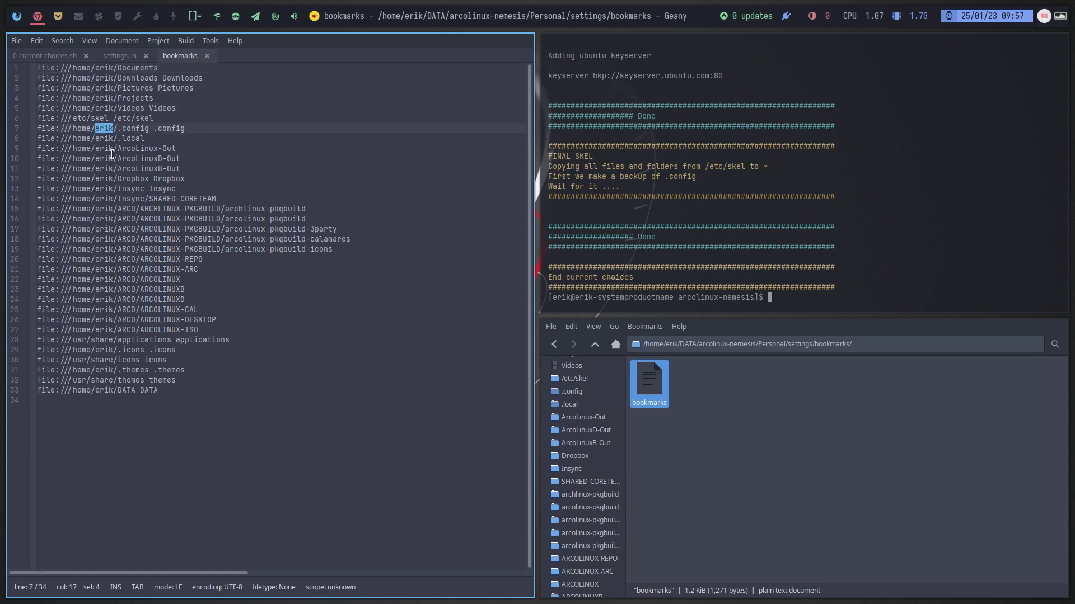
scroll(581, 485, "down", 5)
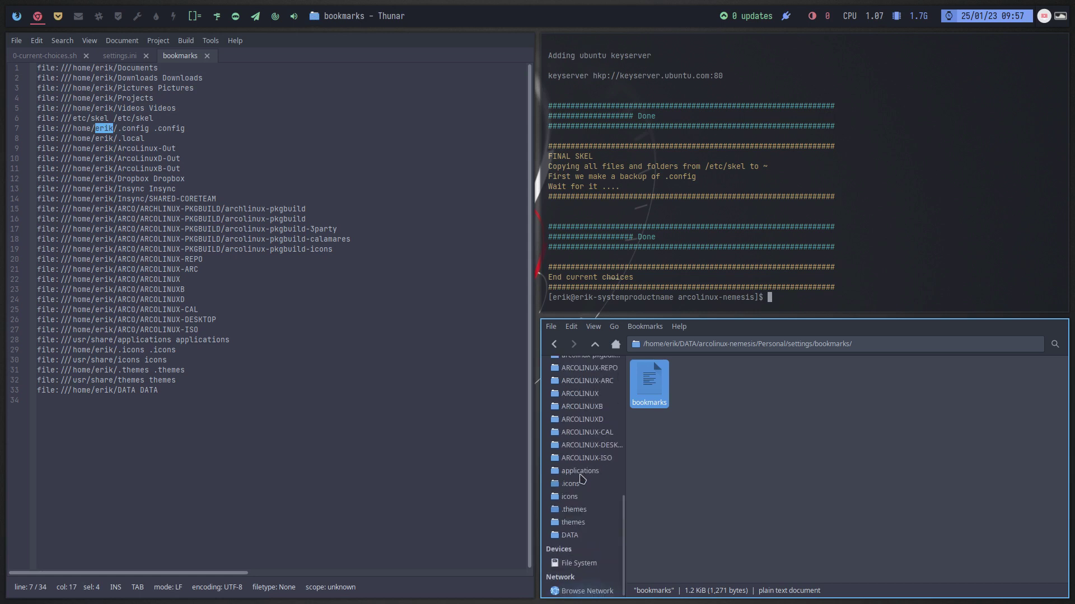
Step: Visit the bookmarked DATA, themes, icons and .icons folders
left_click(584, 538)
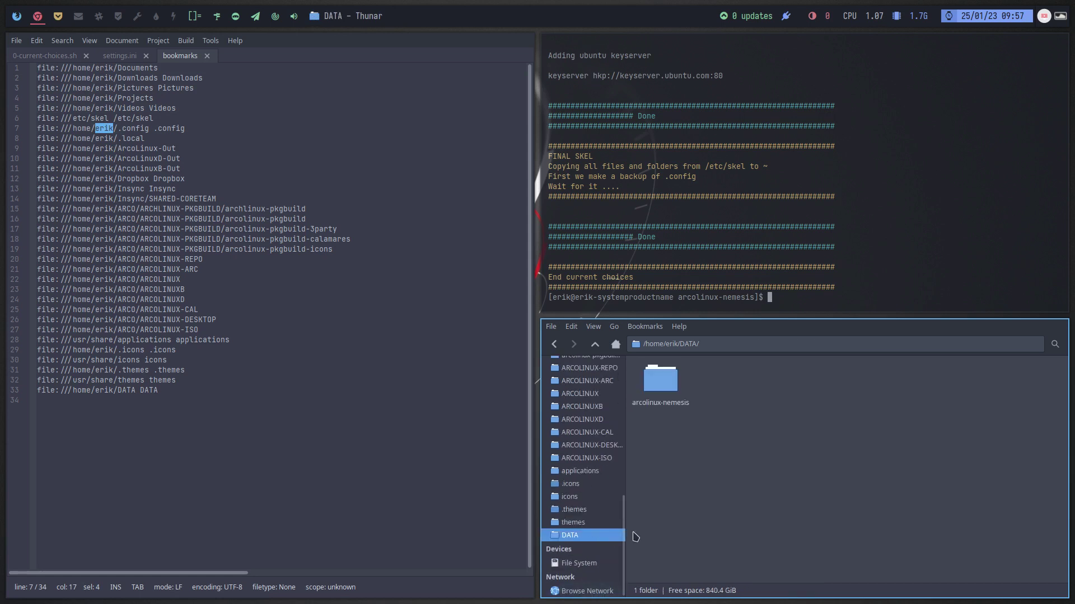
left_click(594, 522)
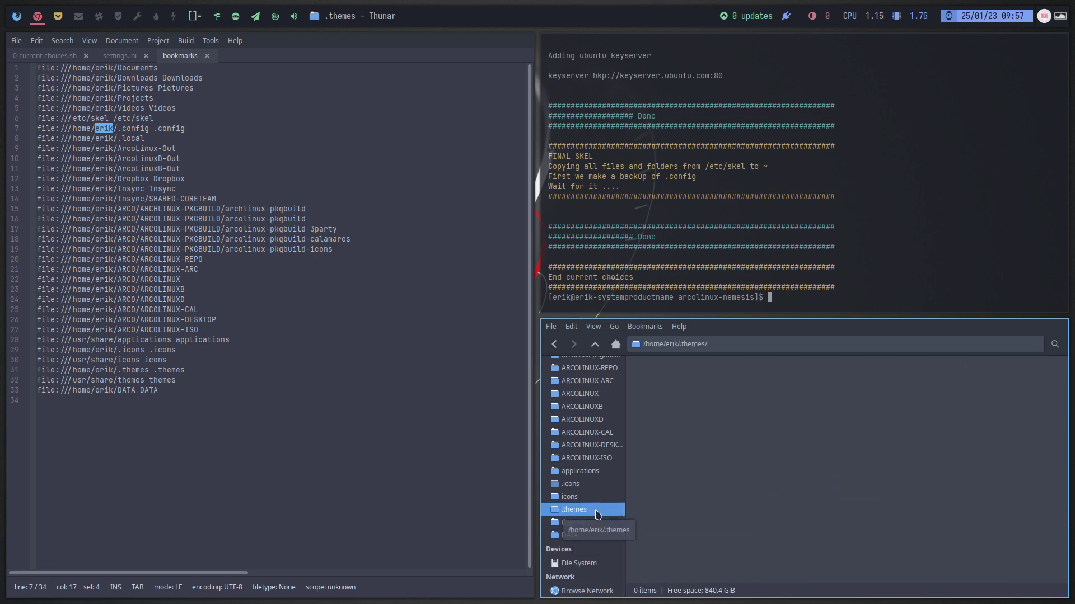
left_click(589, 498)
left_click(604, 485)
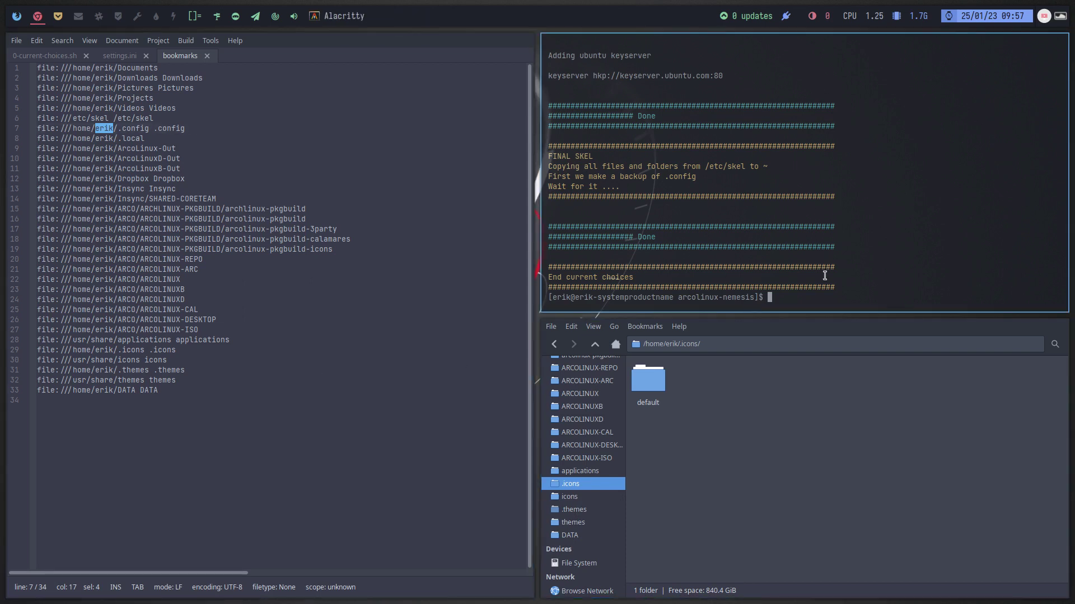
Step: Run skell after a failed skel attempt and open its arcolinux.com info link in the browser
type("skel")
key("Return")
type("skell")
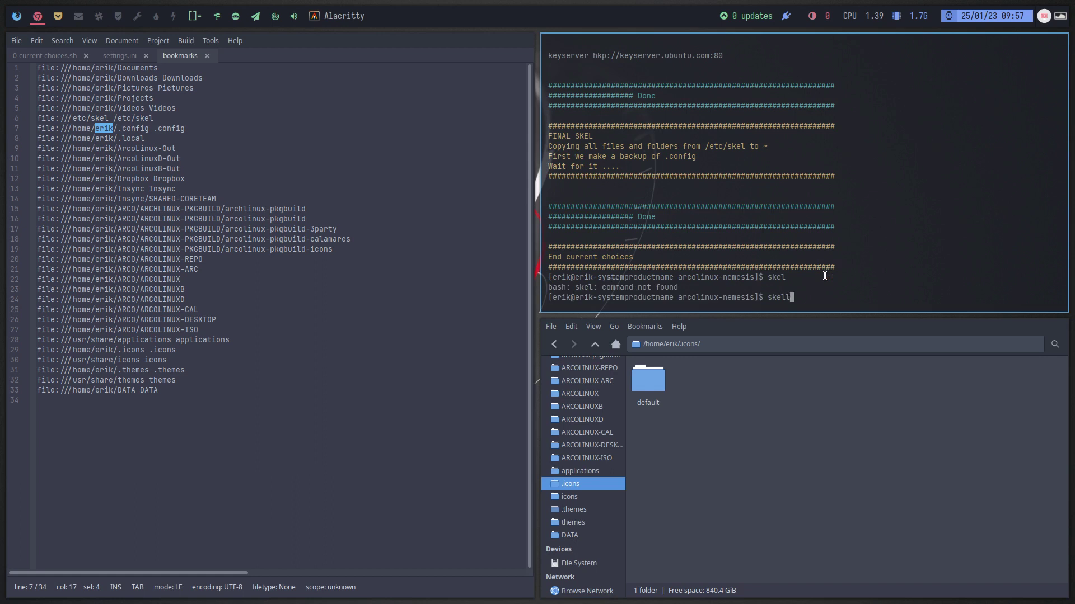
key("Return")
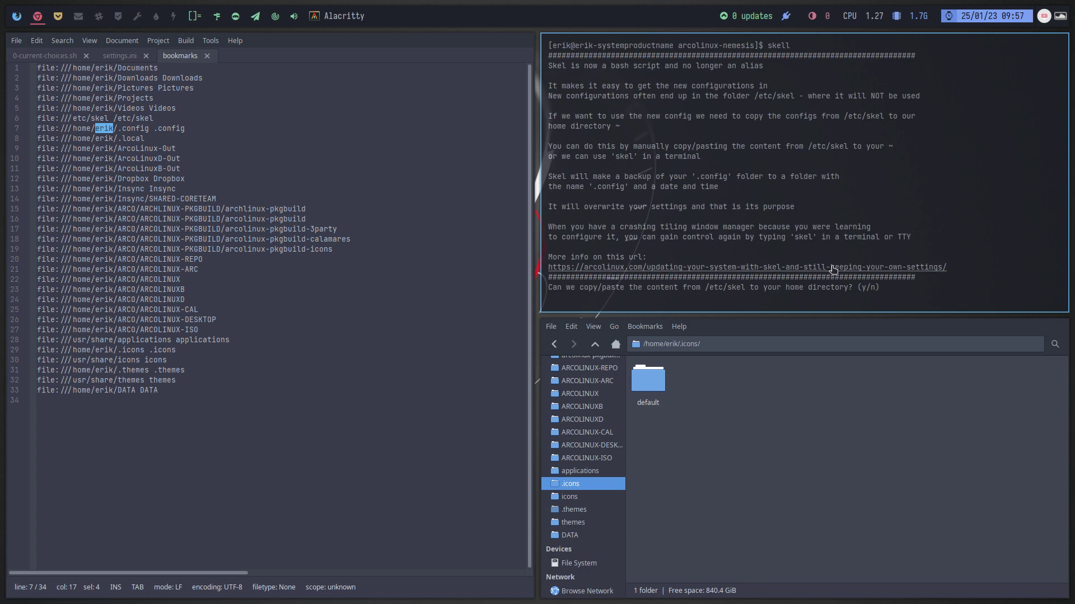
left_click(833, 267)
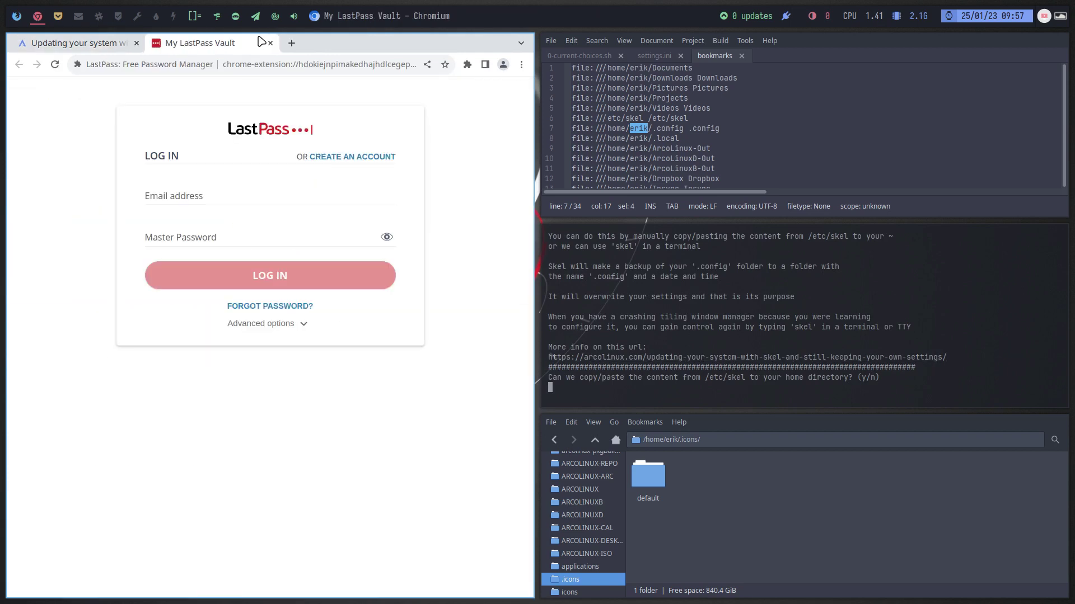
Step: Close the LastPass vault tab and scroll the skel article down to its playlist
left_click(269, 43)
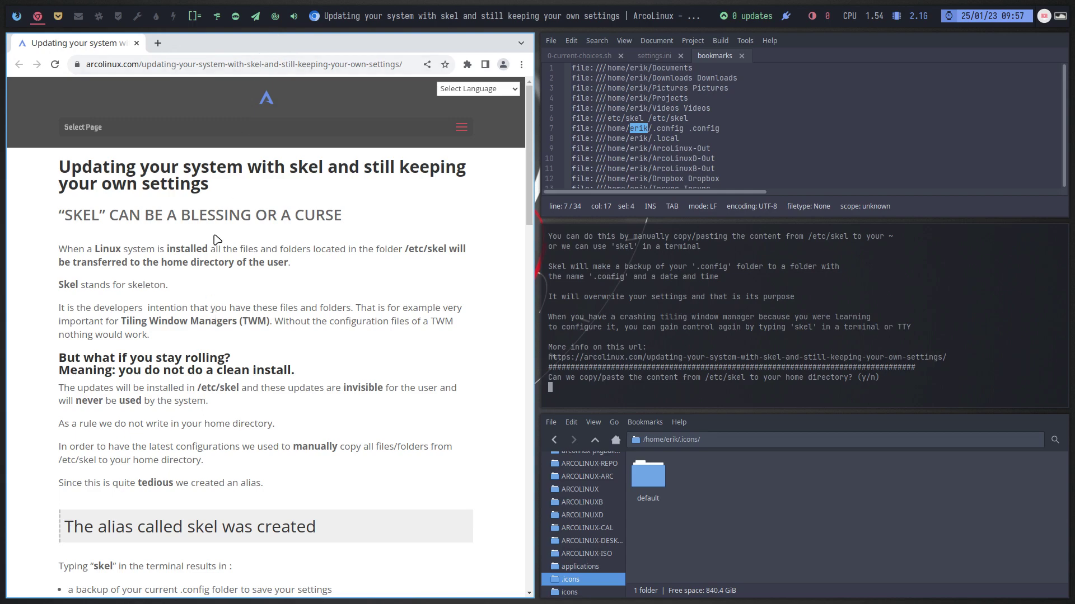
scroll(217, 240, "down", 20)
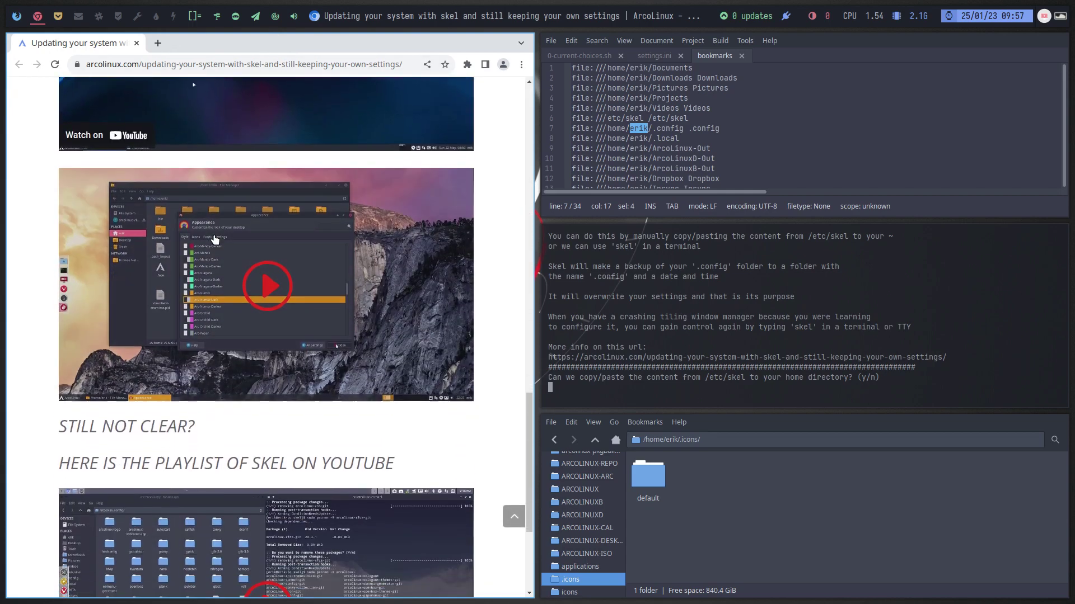
scroll(215, 239, "down", 4)
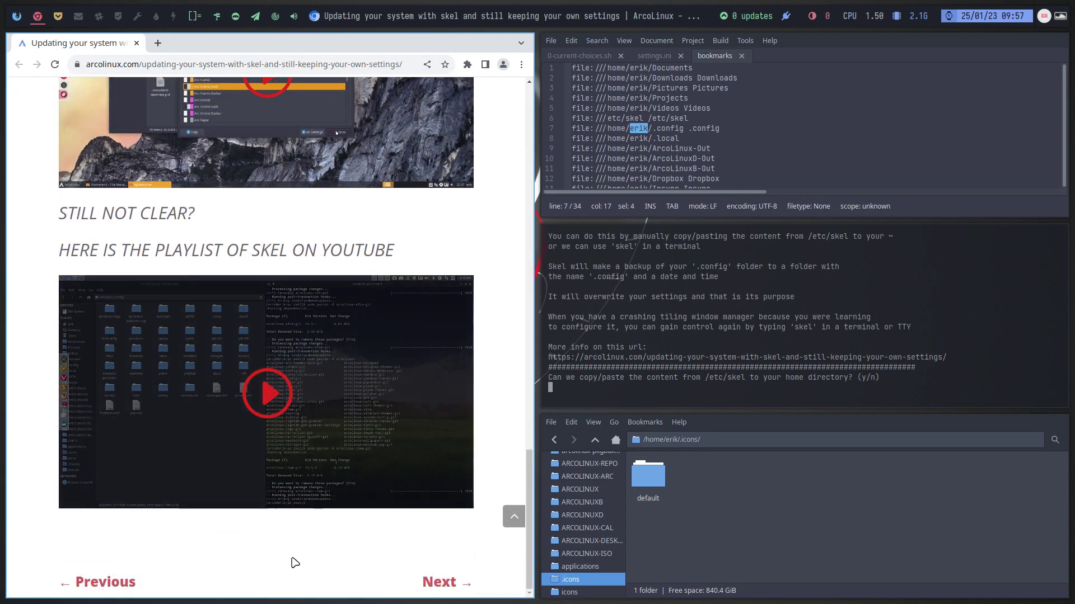
Step: Play the ArcoLinux Skel playlist video, showing and then hiding its video list
left_click(277, 386)
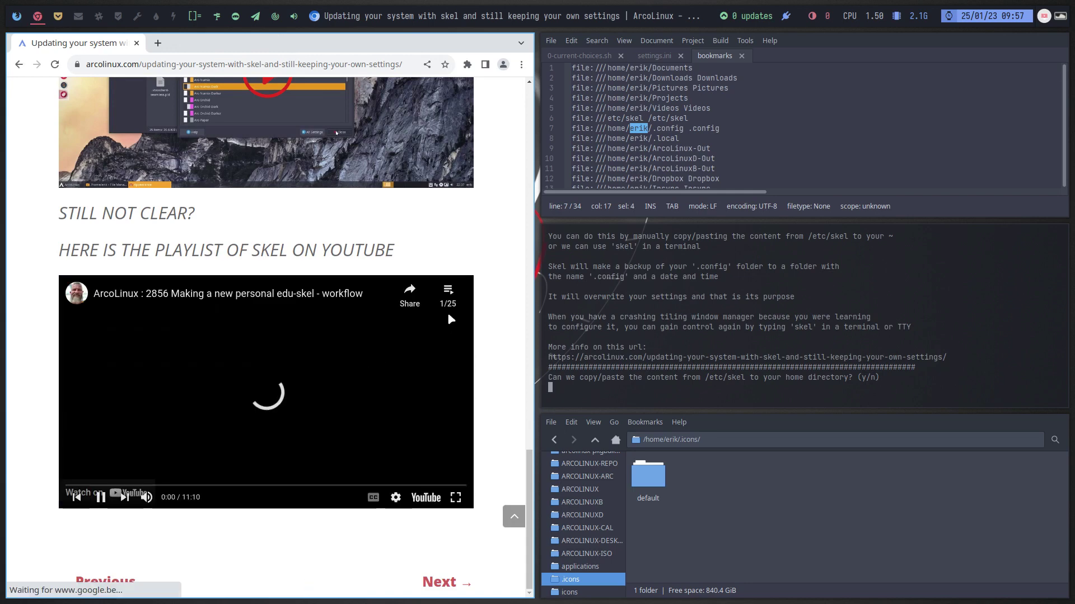
left_click(447, 293)
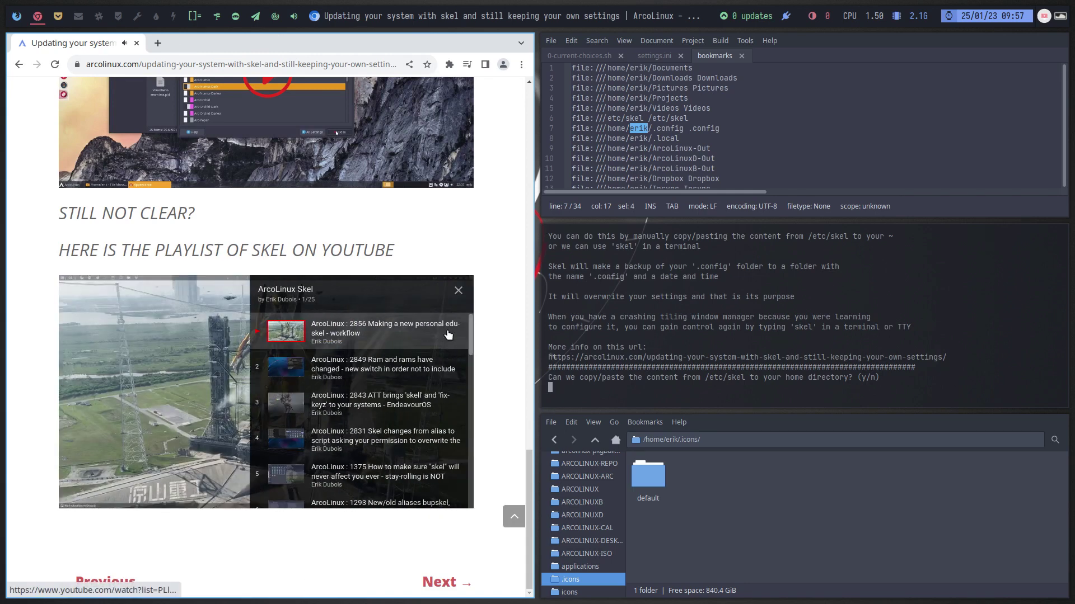
left_click(457, 291)
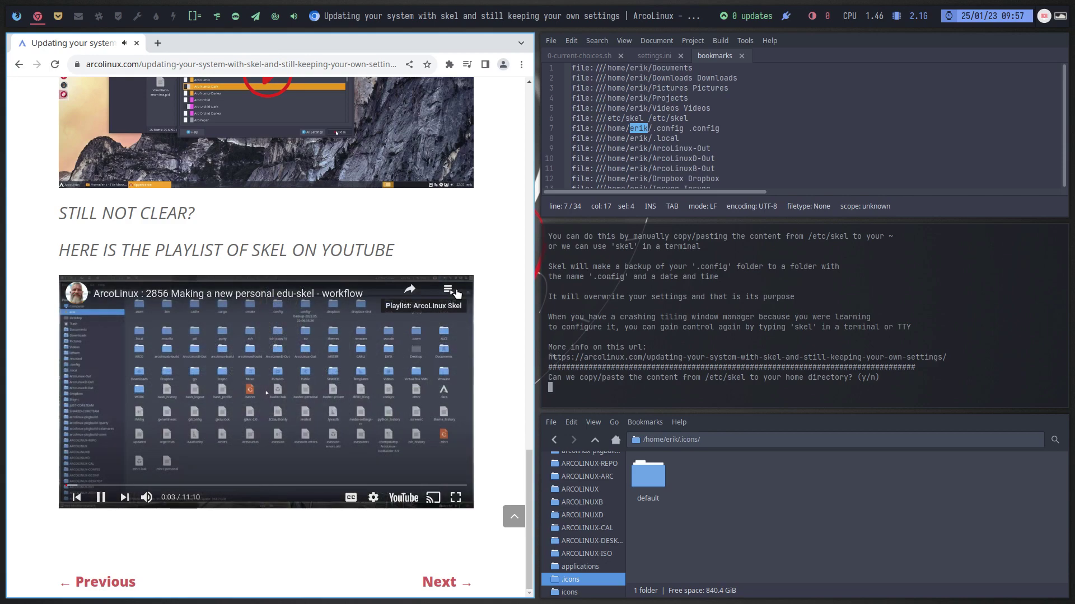
Step: Close Chromium, the old terminal and Geany, and return Thunar to the home folder
key("super+q")
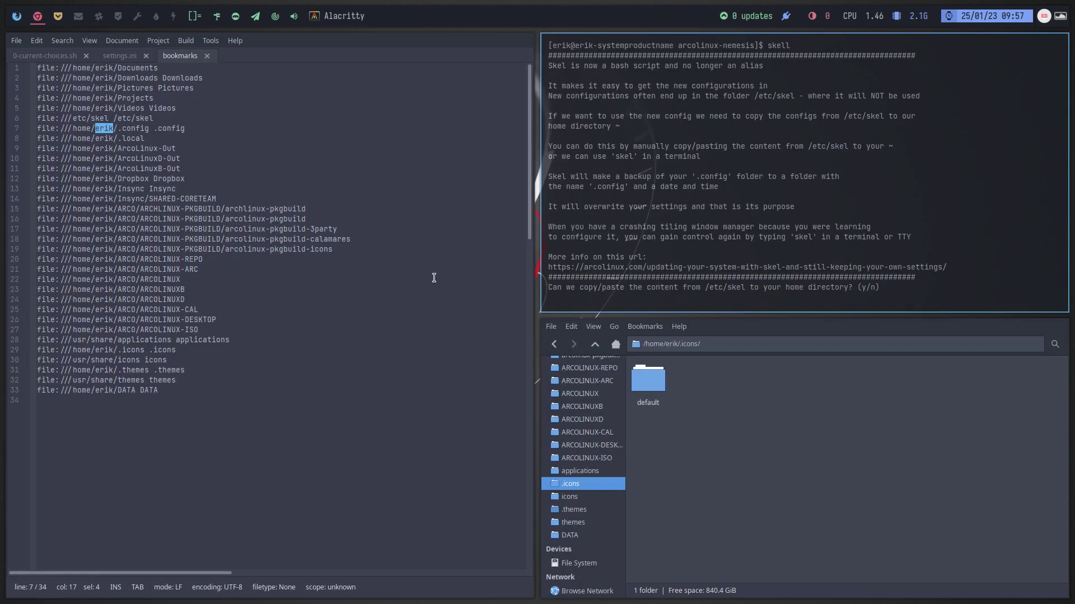
key("super+q")
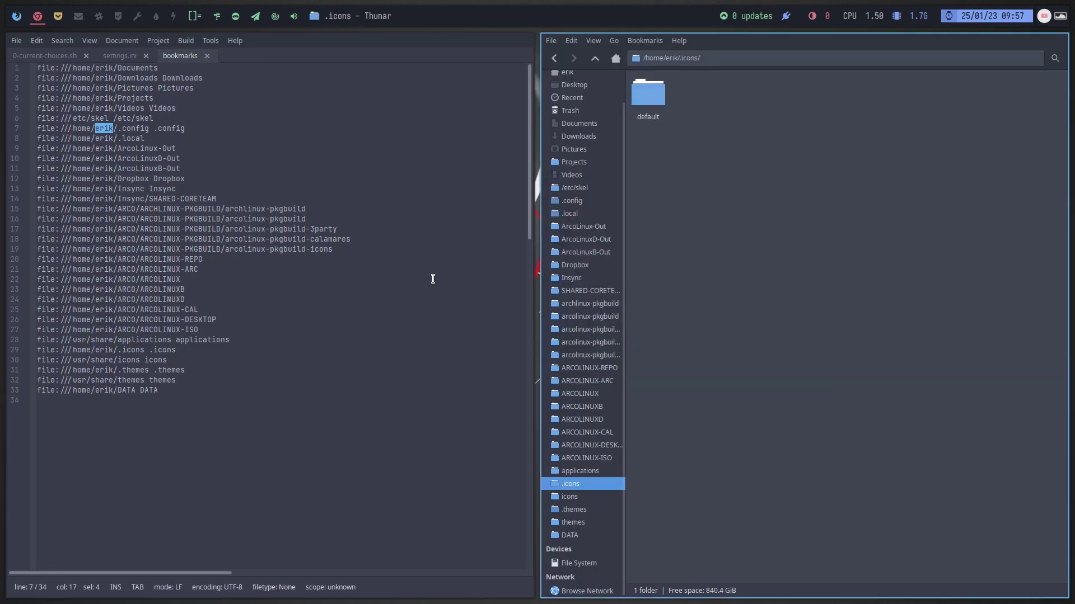
left_click(357, 277)
key("super+q")
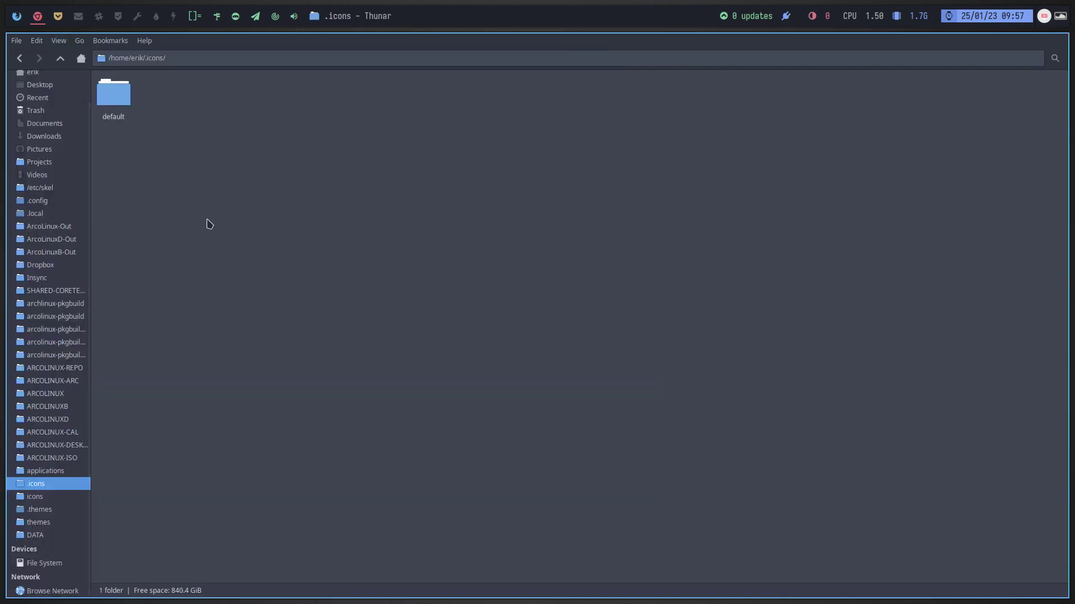
scroll(52, 117, "up", 1)
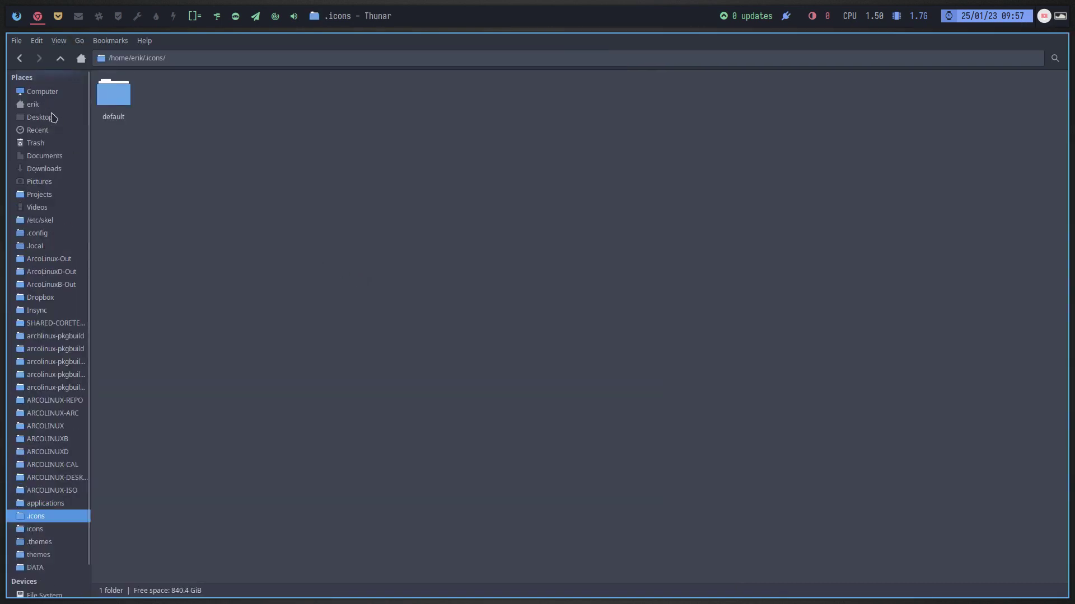
left_click(53, 118)
left_click(63, 105)
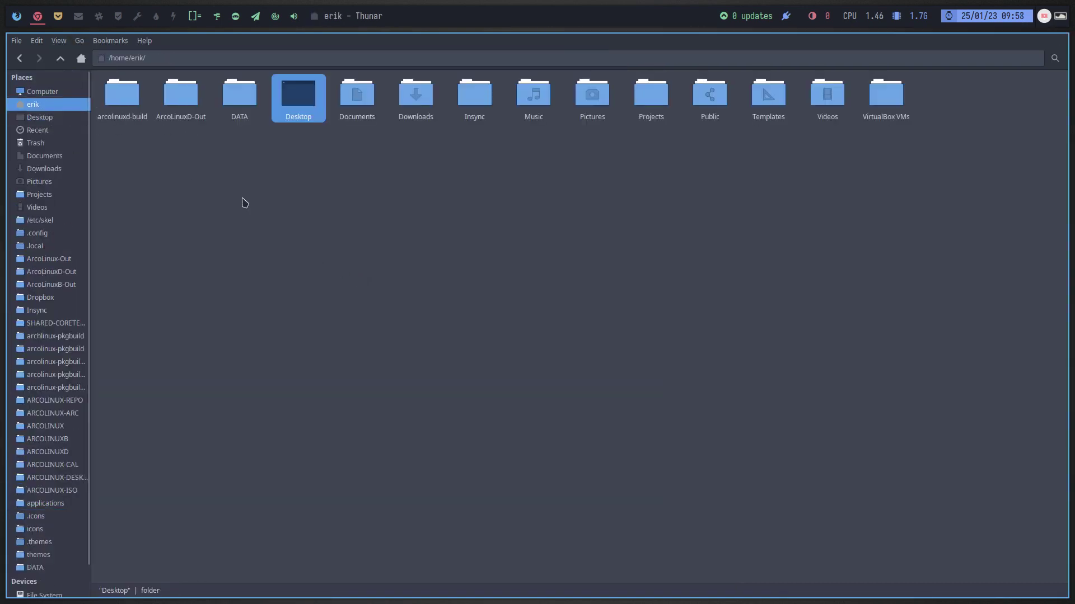
Step: In a new Alacritty terminal, run neofetch and highlight the archcraft OS name
key("super+Return")
type("s")
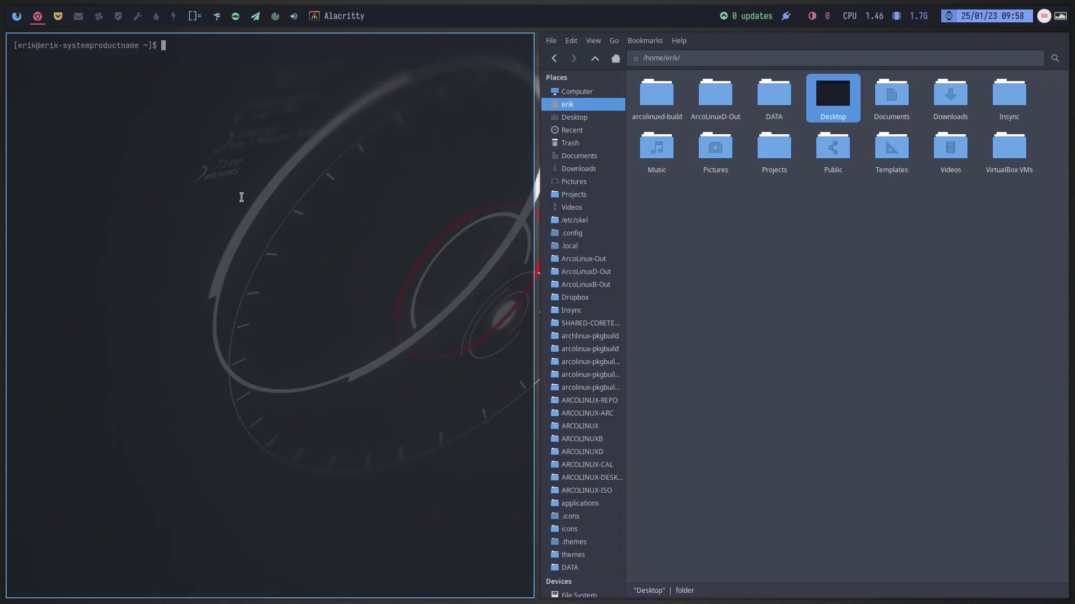
type("eofetch")
key("Return")
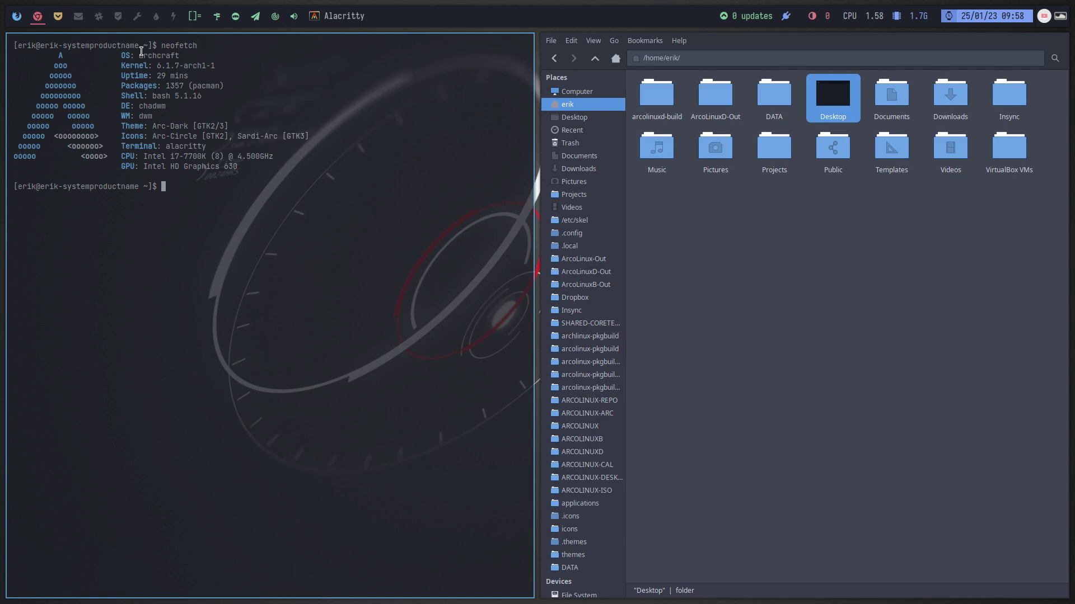
left_click_drag(139, 55, 188, 50)
left_click(142, 208)
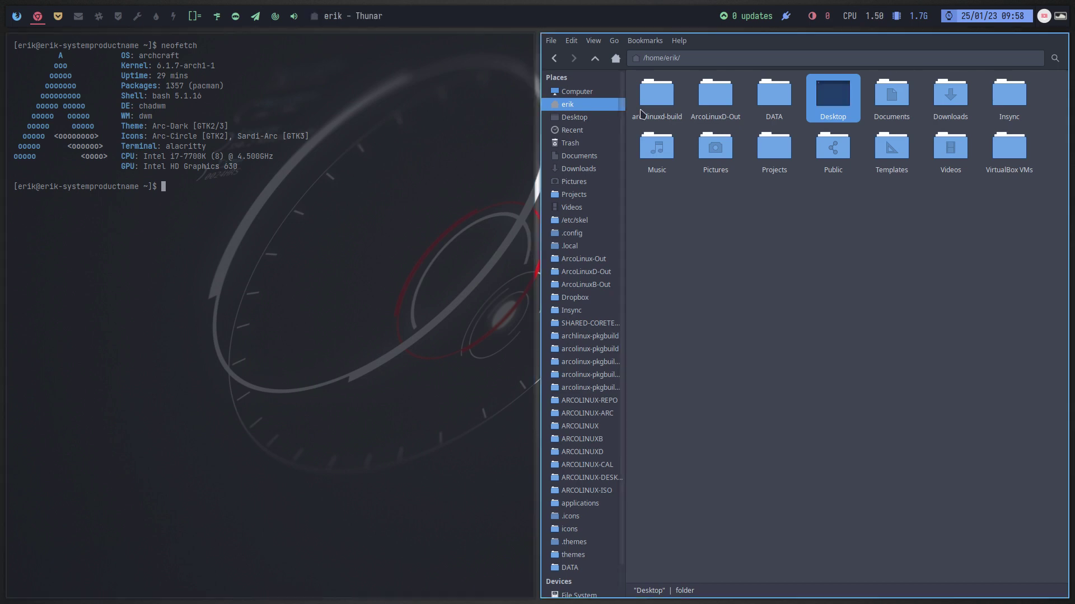
double_click(715, 95)
left_click(666, 111)
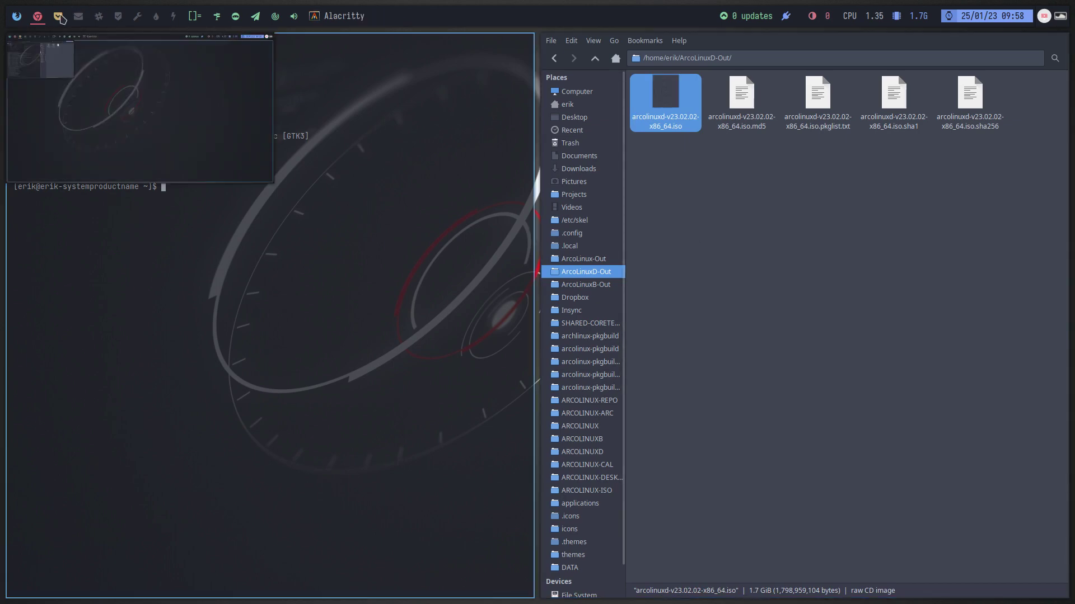
left_click(57, 16)
left_click(10, 22)
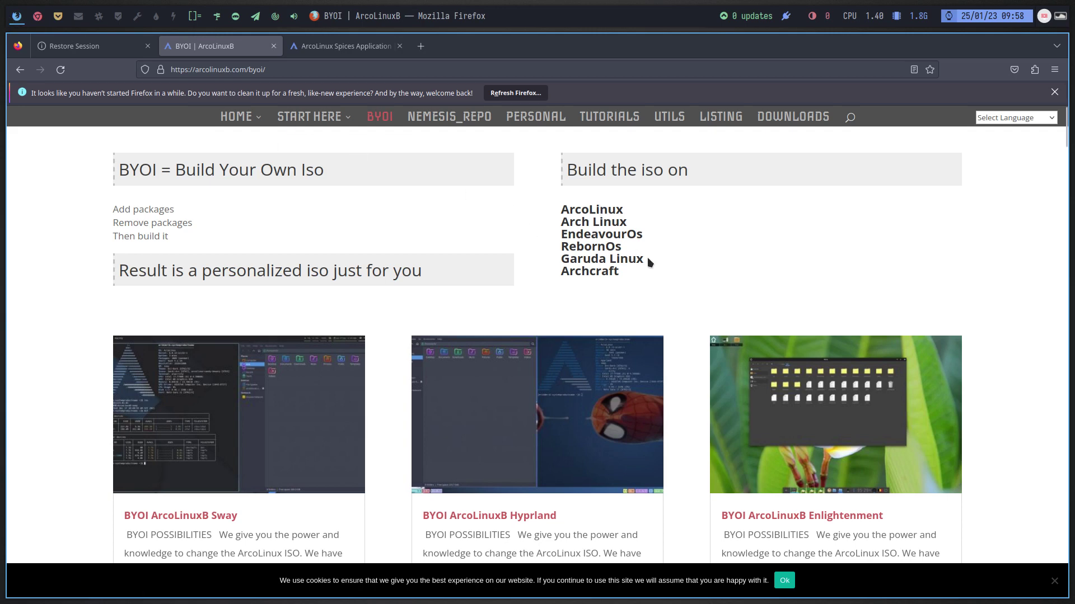
Step: Highlight the Garuda Linux entry on the BYOI page, scroll down, then switch to the terminal workspace
left_click_drag(654, 260, 574, 254)
left_click(623, 286)
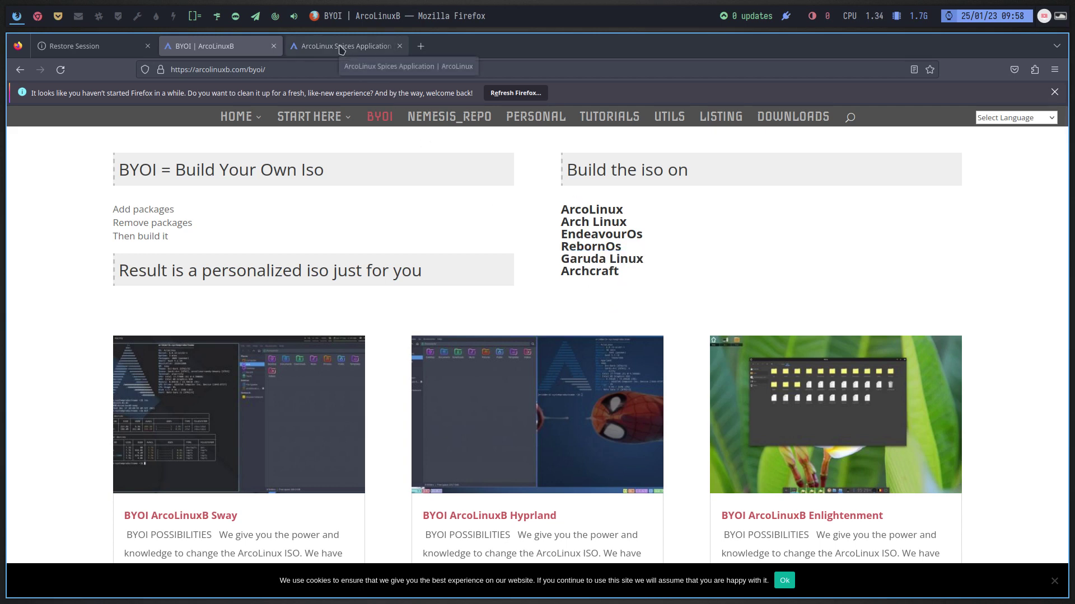
scroll(56, 21, "down", 1)
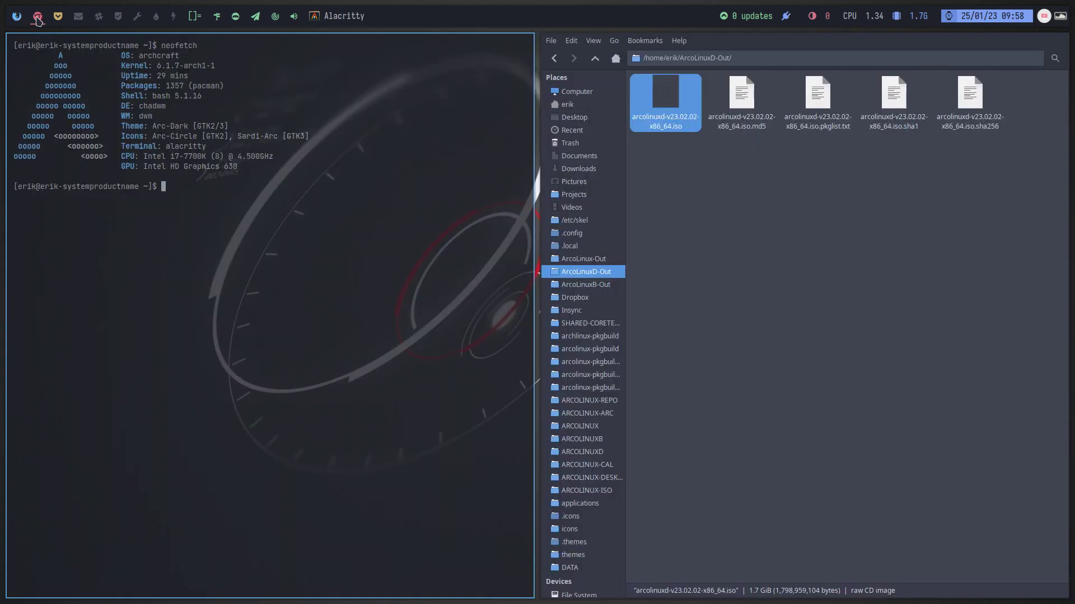
left_click(57, 19)
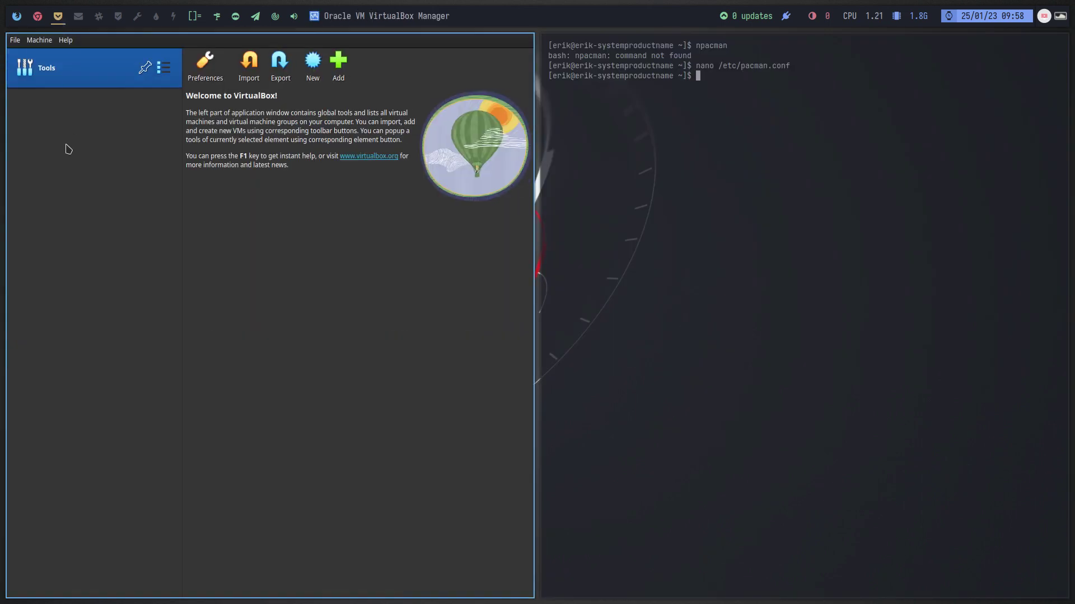
Step: Add the existing template machine from template/template.vbox to VirtualBox
left_click(342, 66)
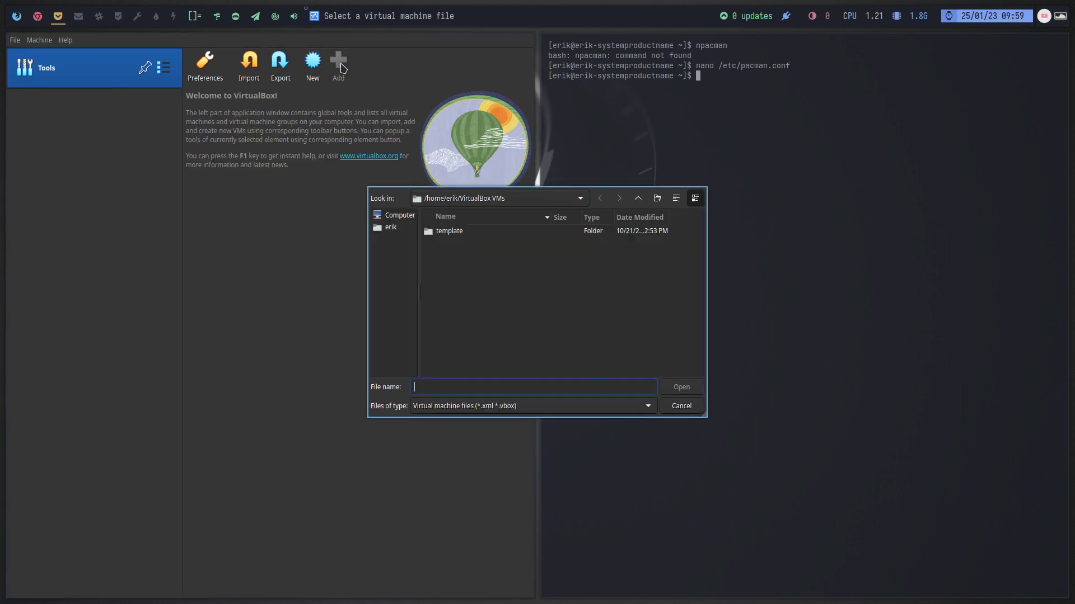
double_click(462, 233)
left_click(469, 247)
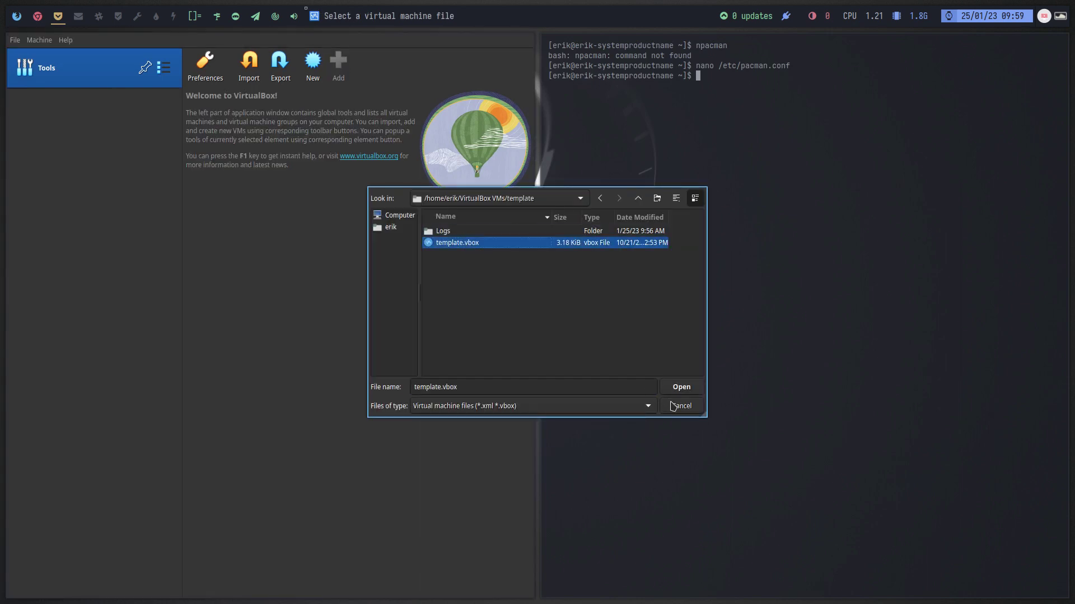
left_click(684, 389)
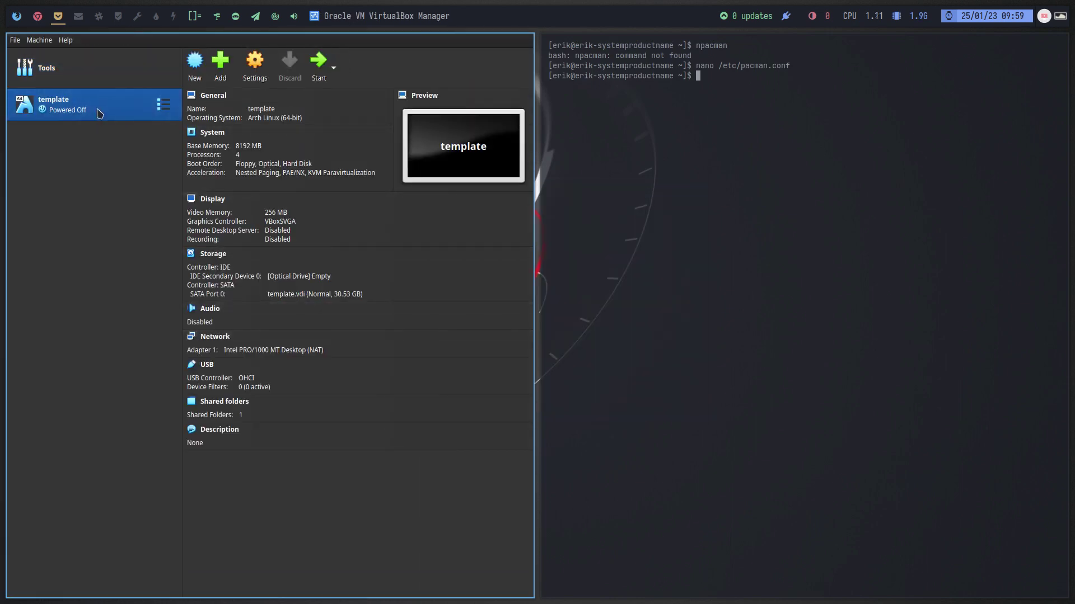
Step: Clone the template machine into a new machine named D
right_click(96, 106)
left_click(149, 137)
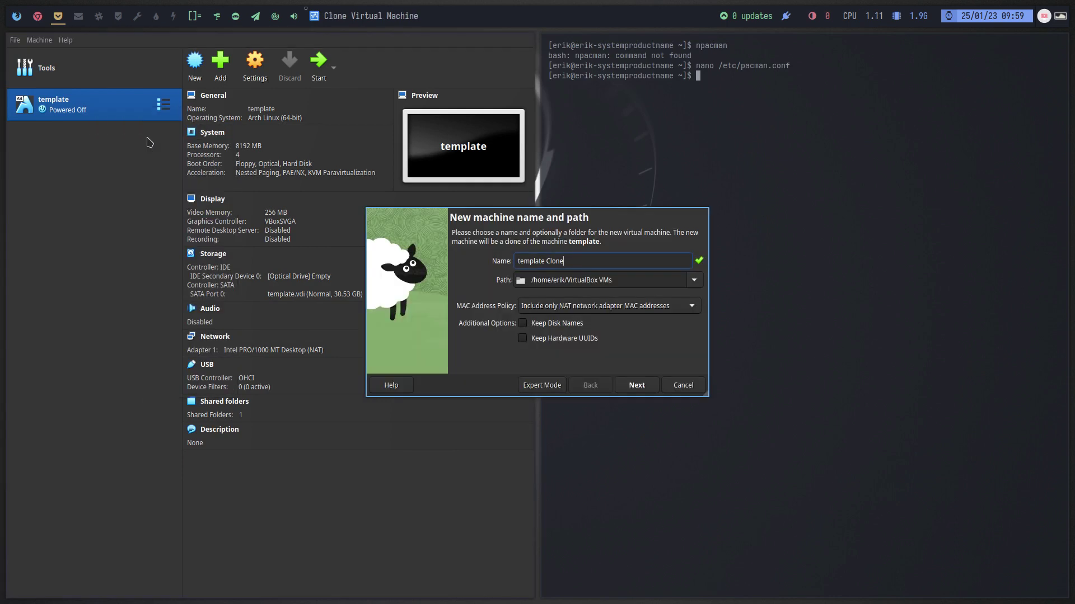
key("shift+Tab")
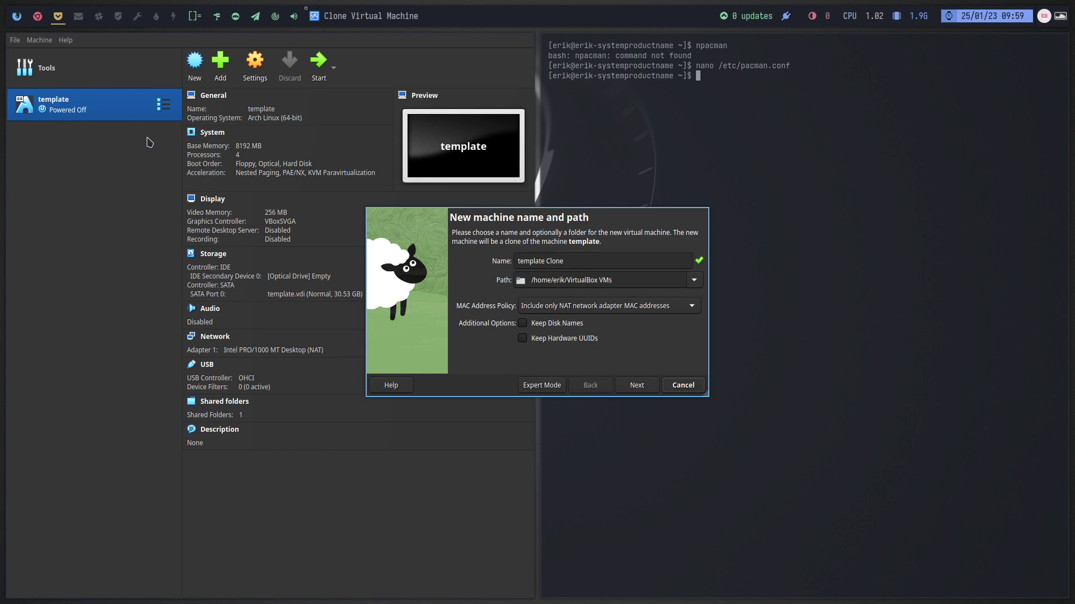
left_click_drag(578, 267, 496, 260)
key("BackSpace")
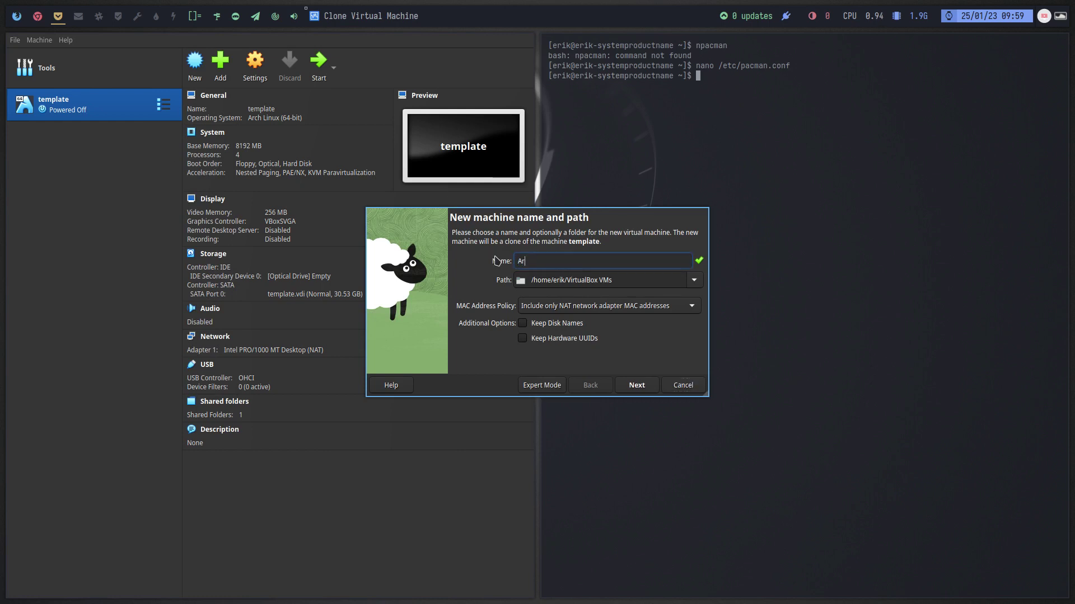
type("D")
left_click(640, 386)
left_click(641, 386)
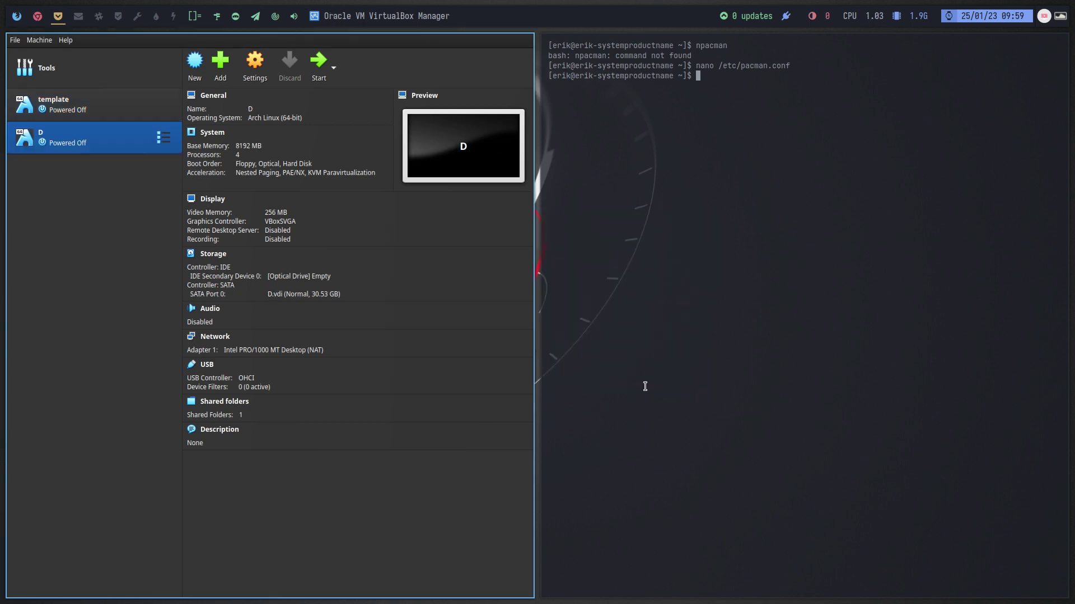